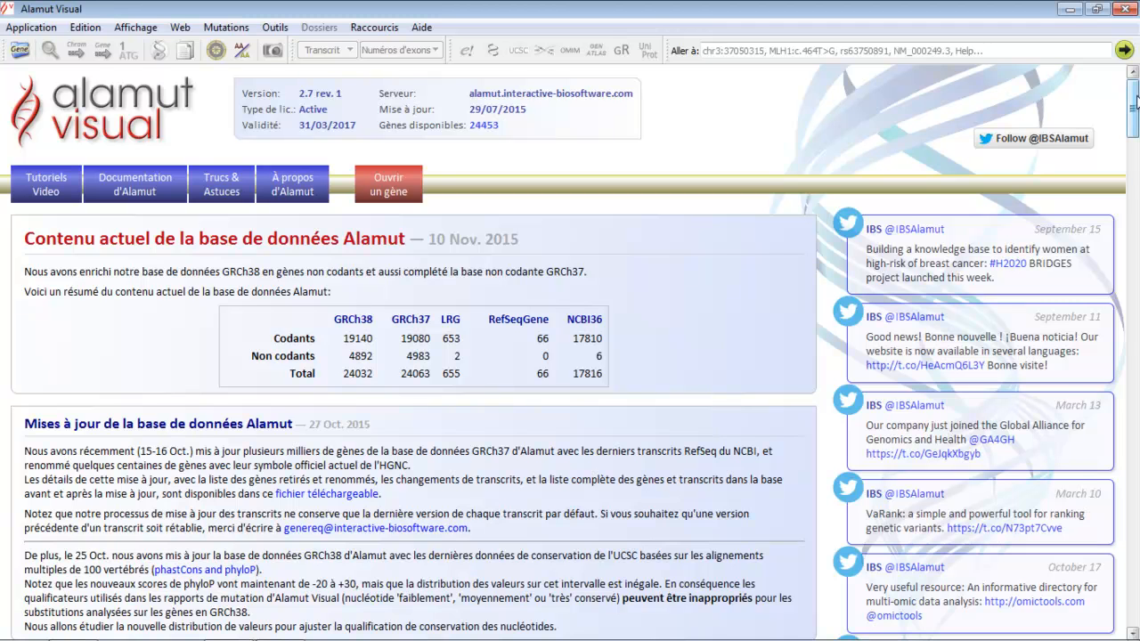
Skim the home page's database content summary and update news
scroll(1137, 100, "down", 5)
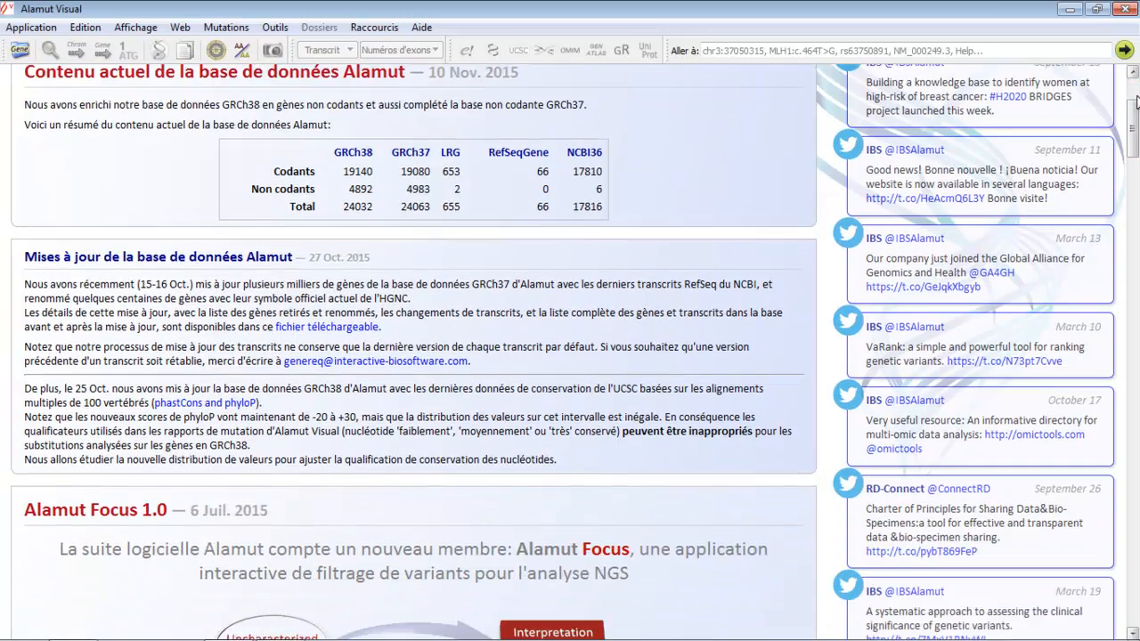
scroll(1135, 114, "up", 3)
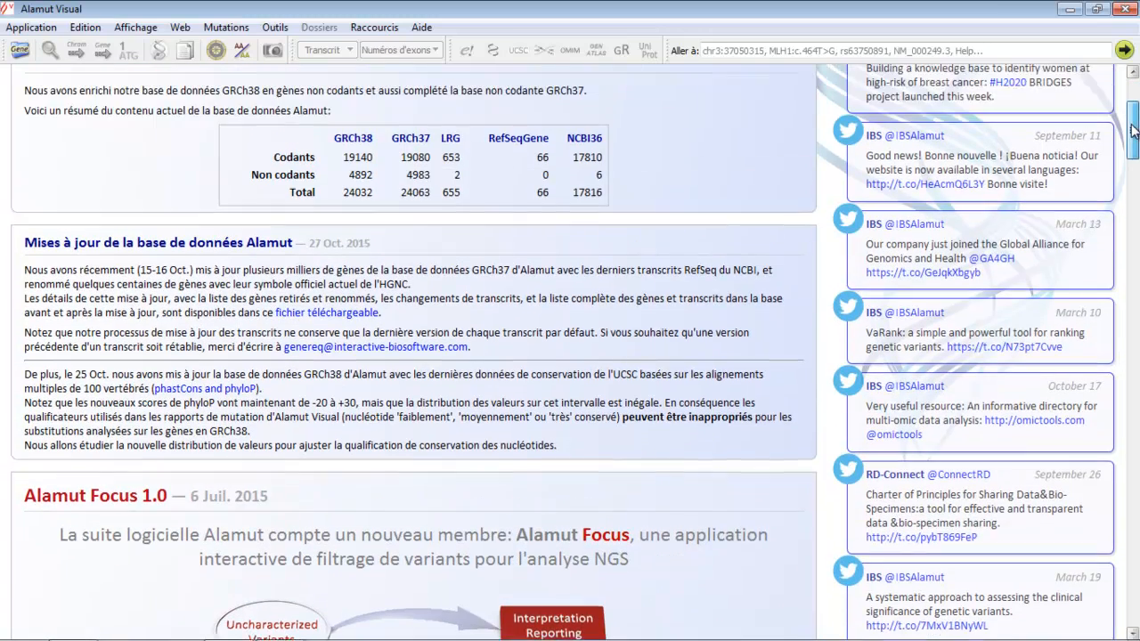
scroll(1135, 118, "up", 2)
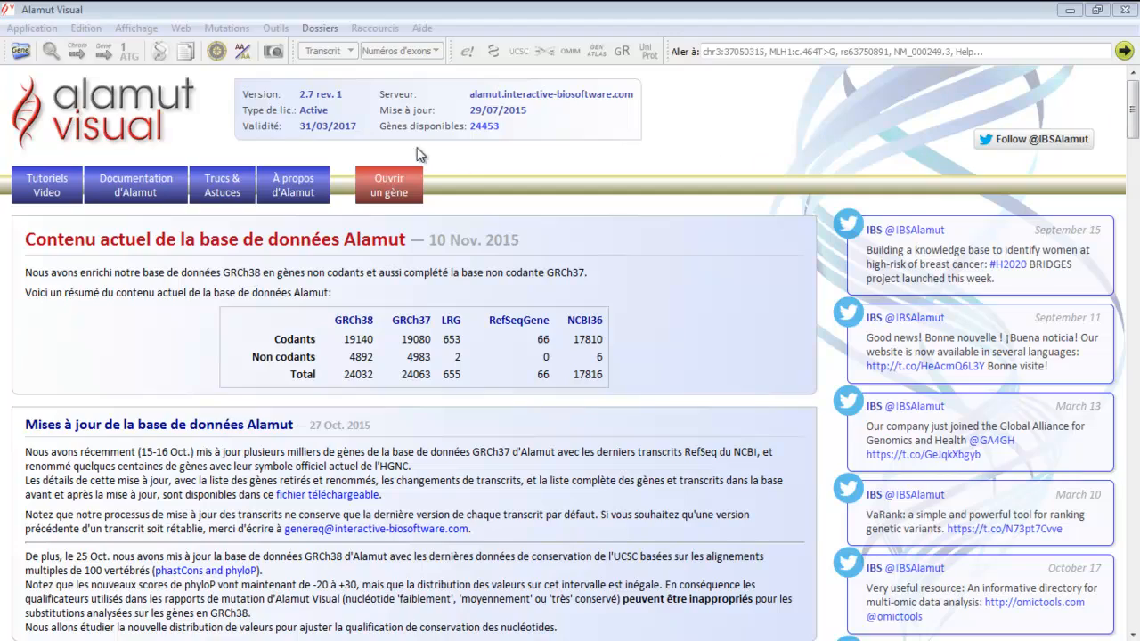
Launch a new instance of Alamut Visual and maximize its window
left_click(47, 28)
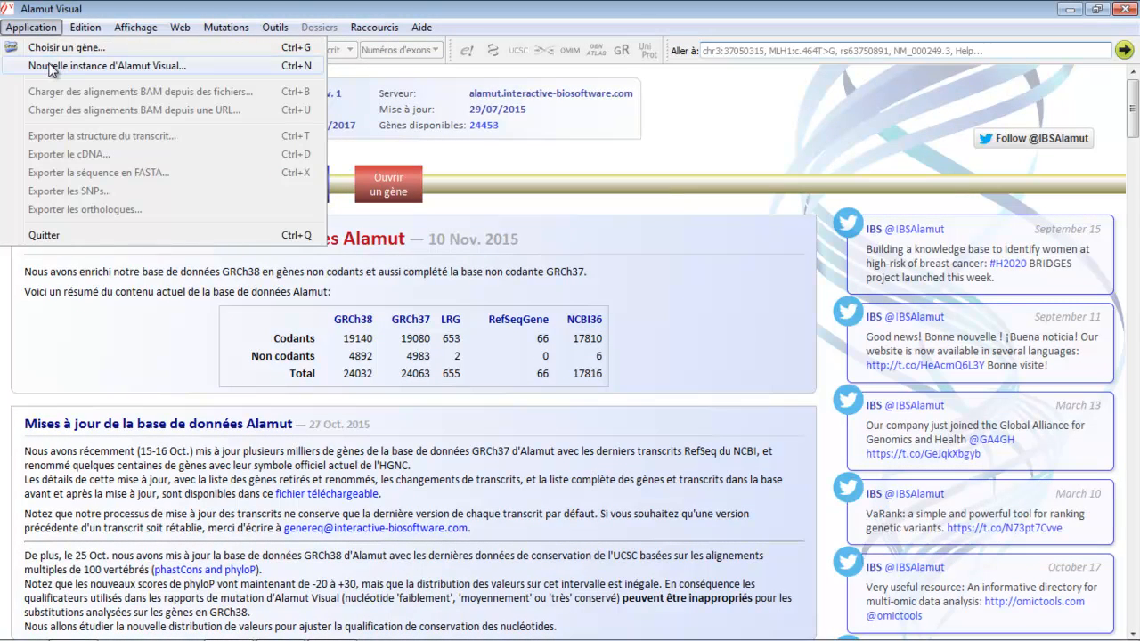
left_click(51, 67)
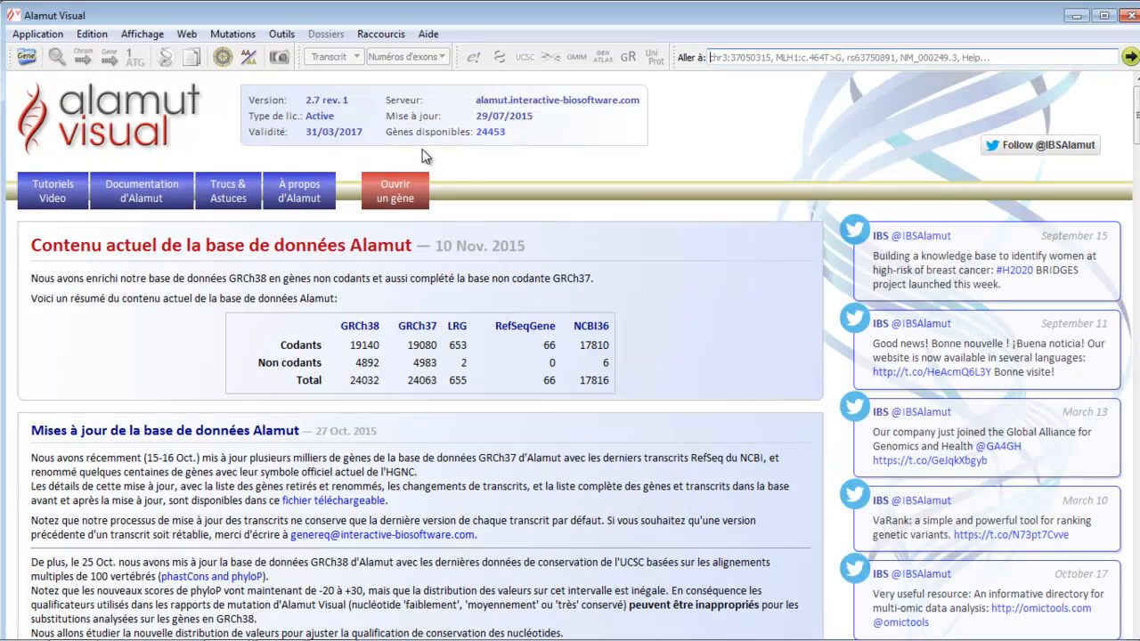
left_click(1103, 15)
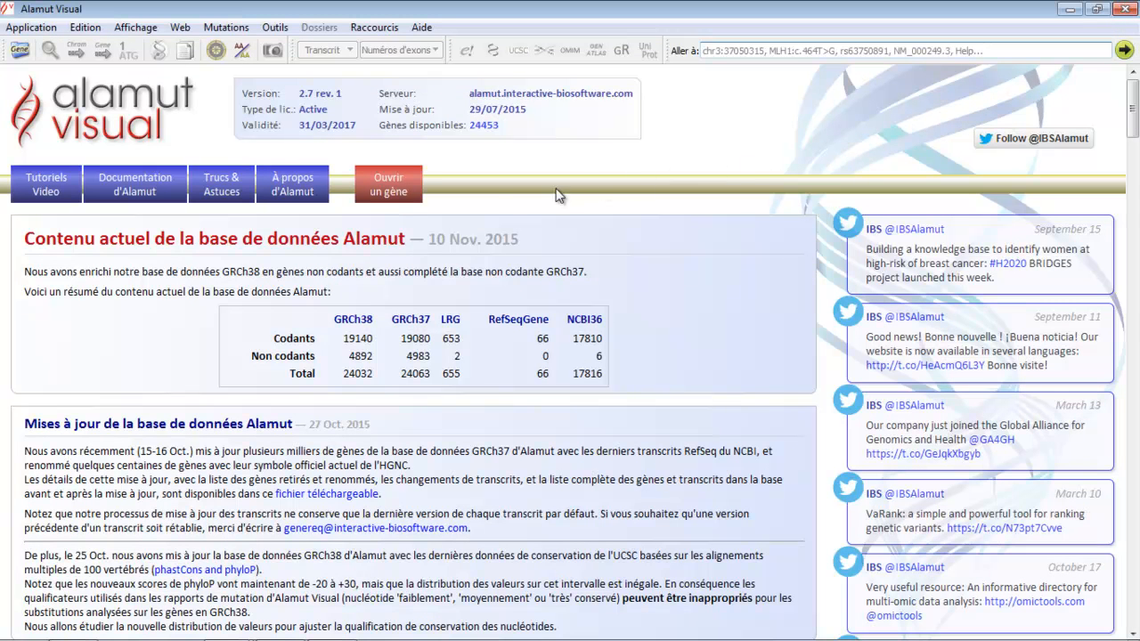
Open the gene TP53 with transcript NM_000546.5 and zoom the display in on exon 4
left_click(407, 187)
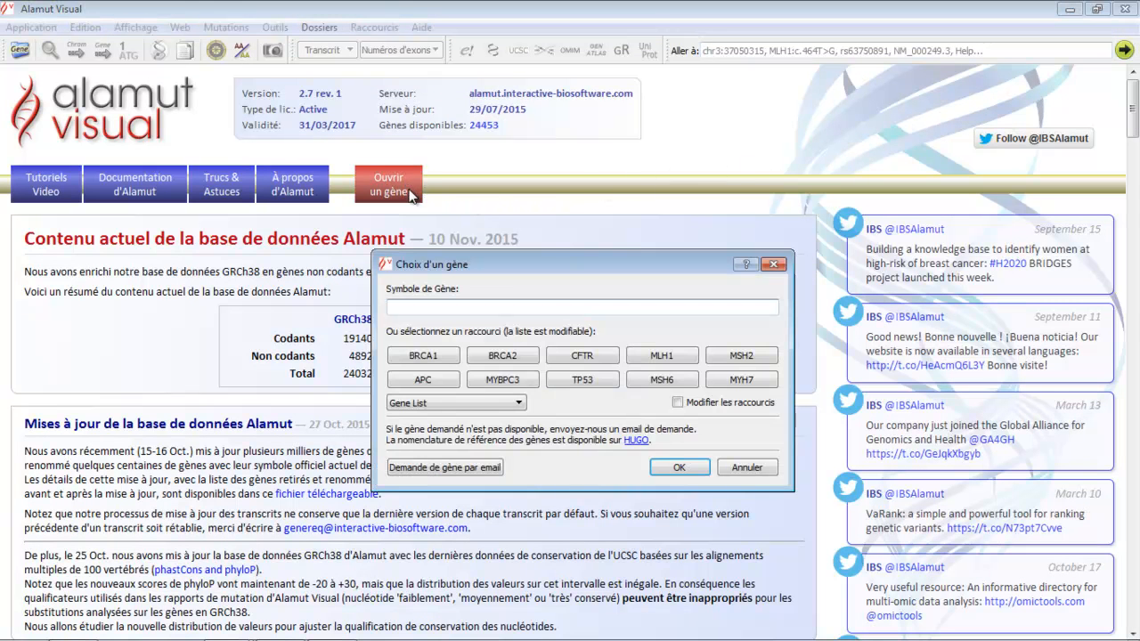
left_click(585, 380)
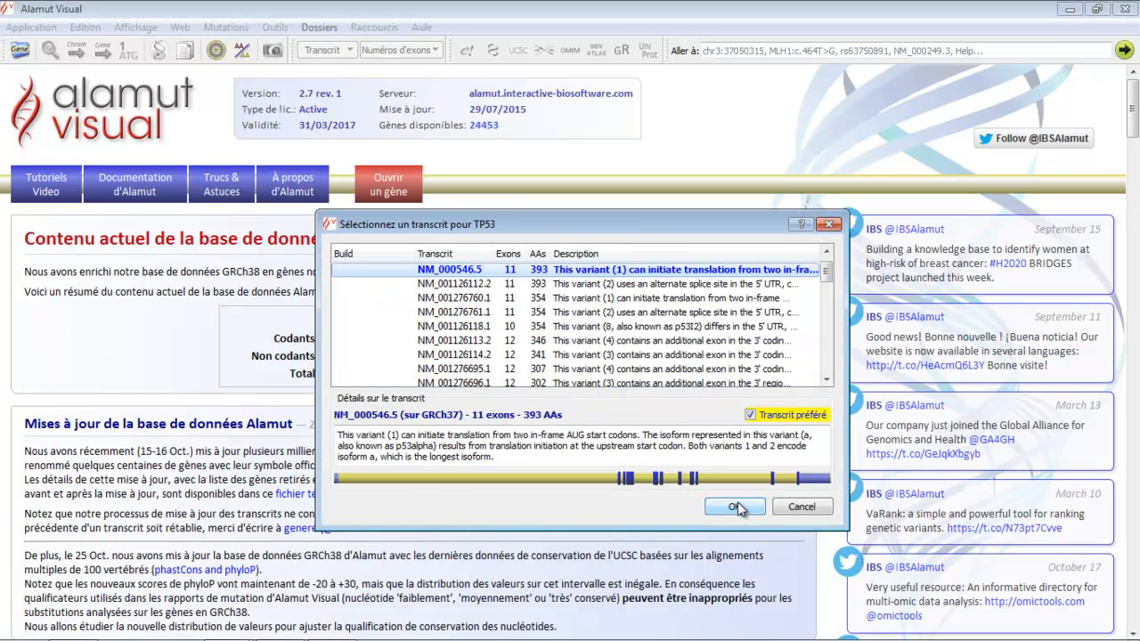
left_click(735, 507)
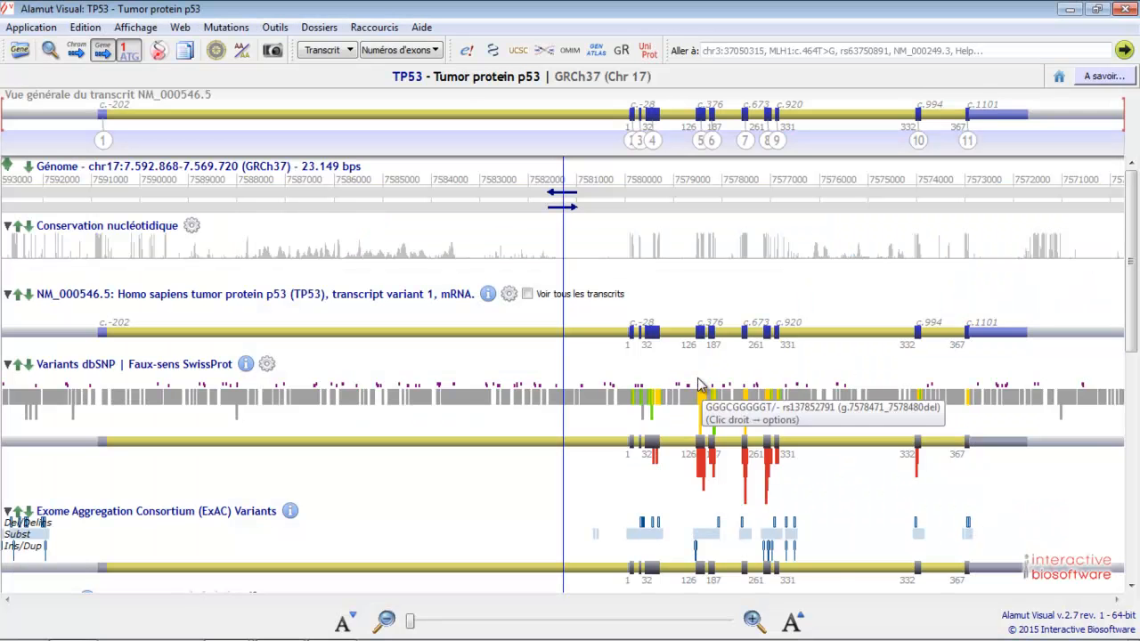
left_click(652, 145)
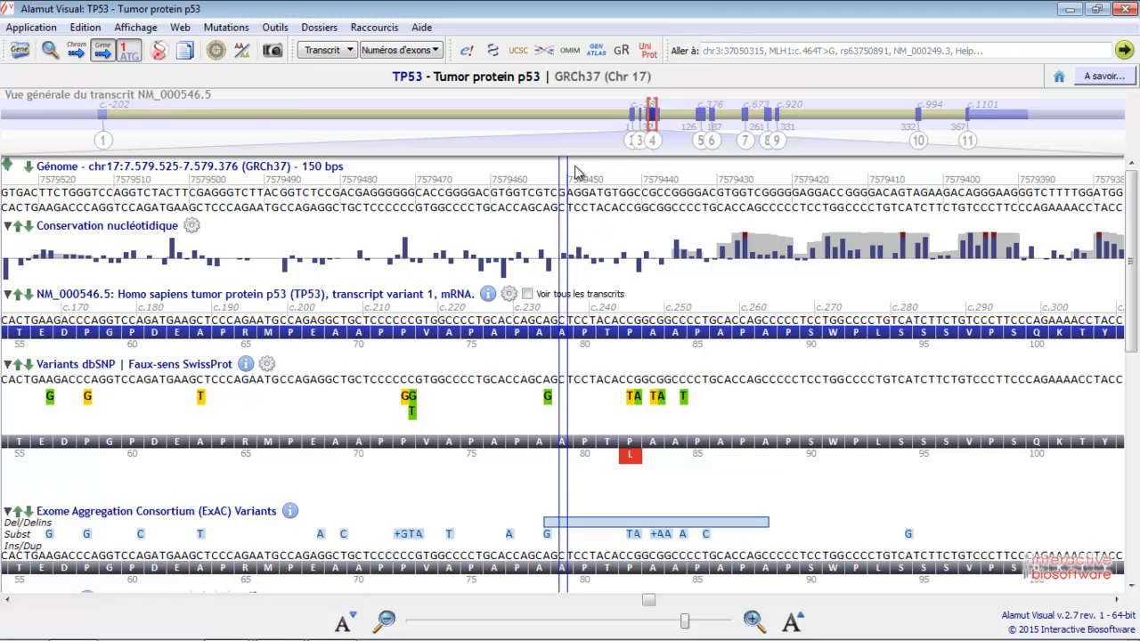
Move the NM_000546.5 transcript track below the dbSNP variants track and back up, and collapse and re-expand it
mouse_move(99, 310)
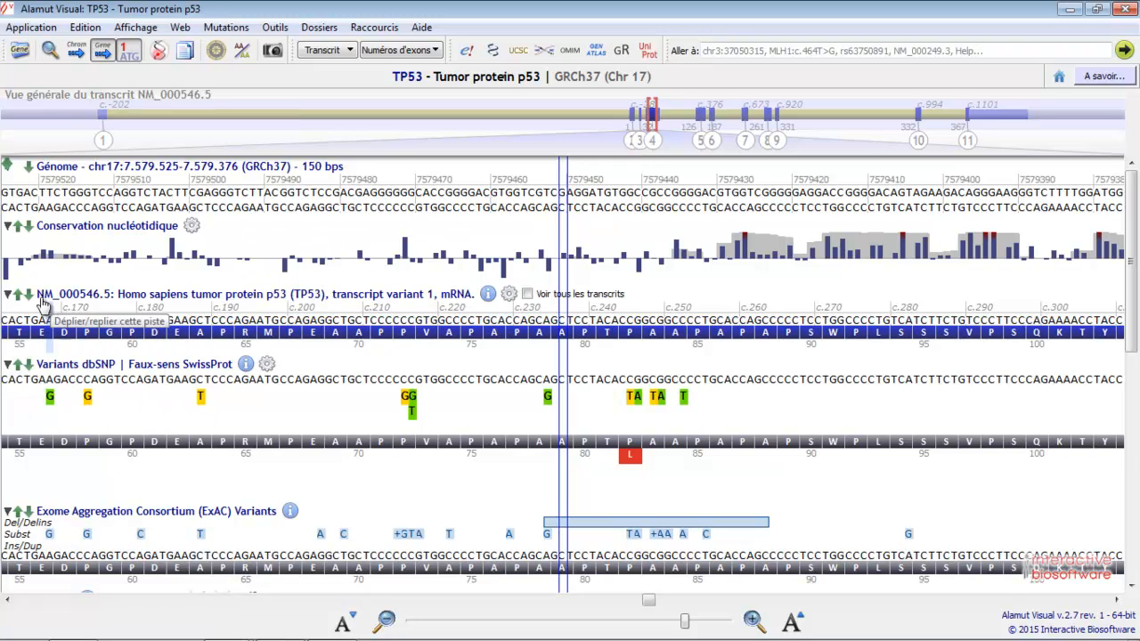
left_click(28, 294)
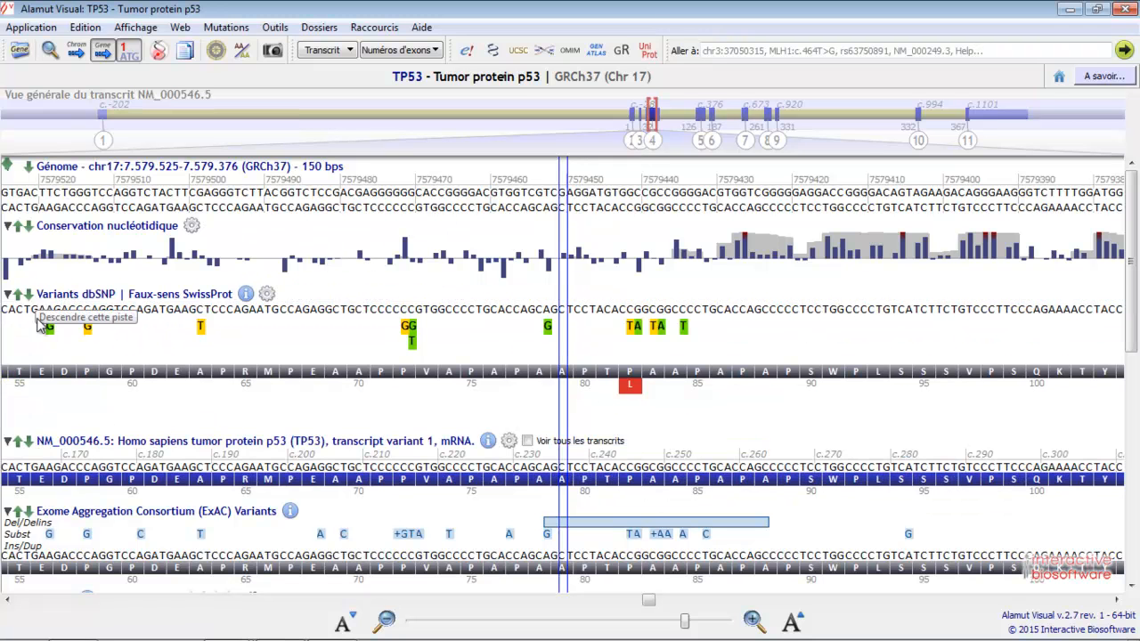
left_click(18, 442)
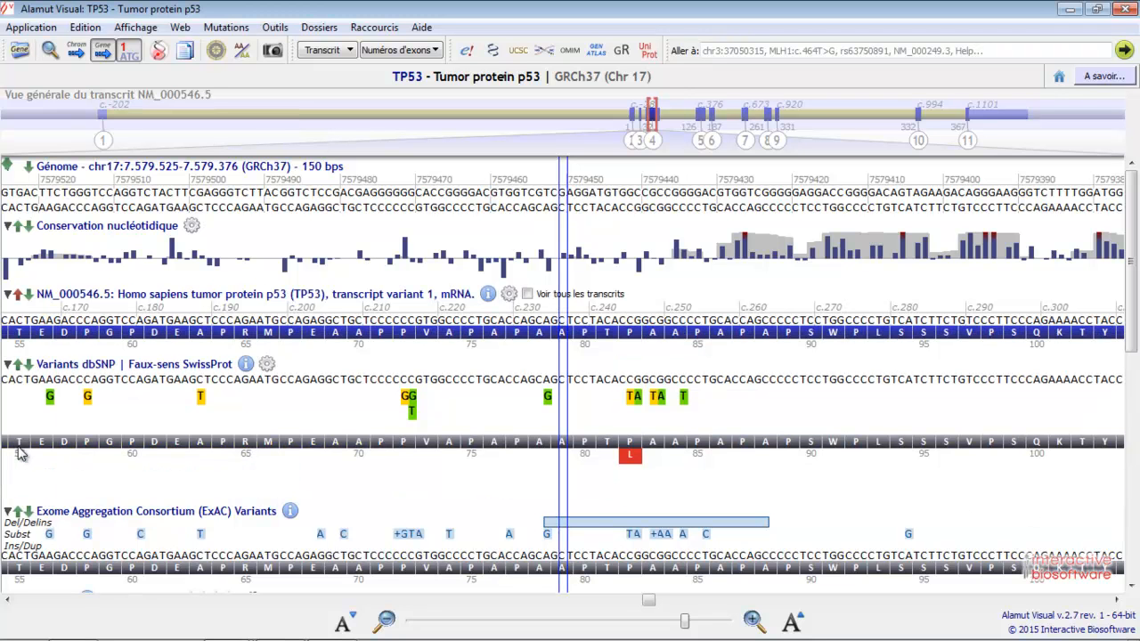
left_click(9, 297)
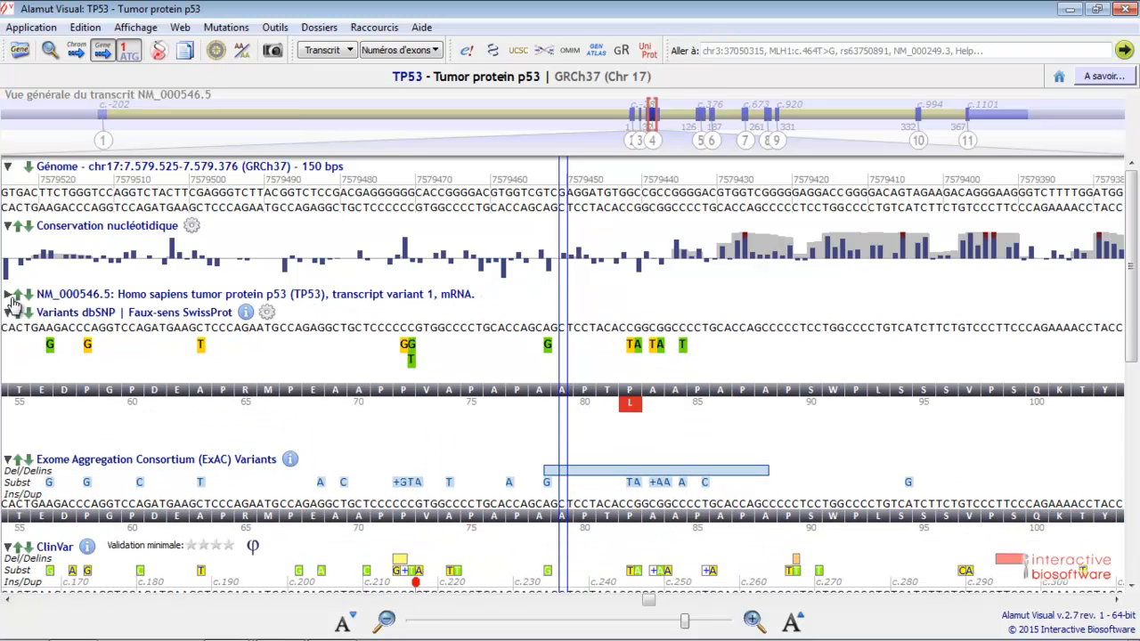
left_click(11, 300)
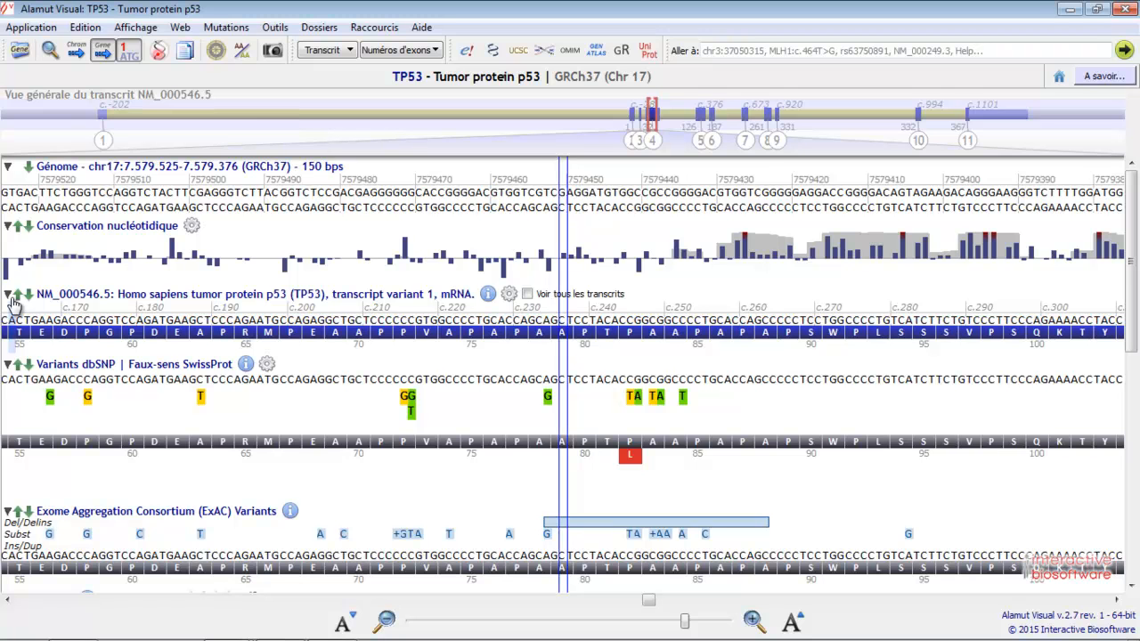
Examine which tracks and genome versions are enabled in the display options, and leave the options without applying anything
left_click(276, 28)
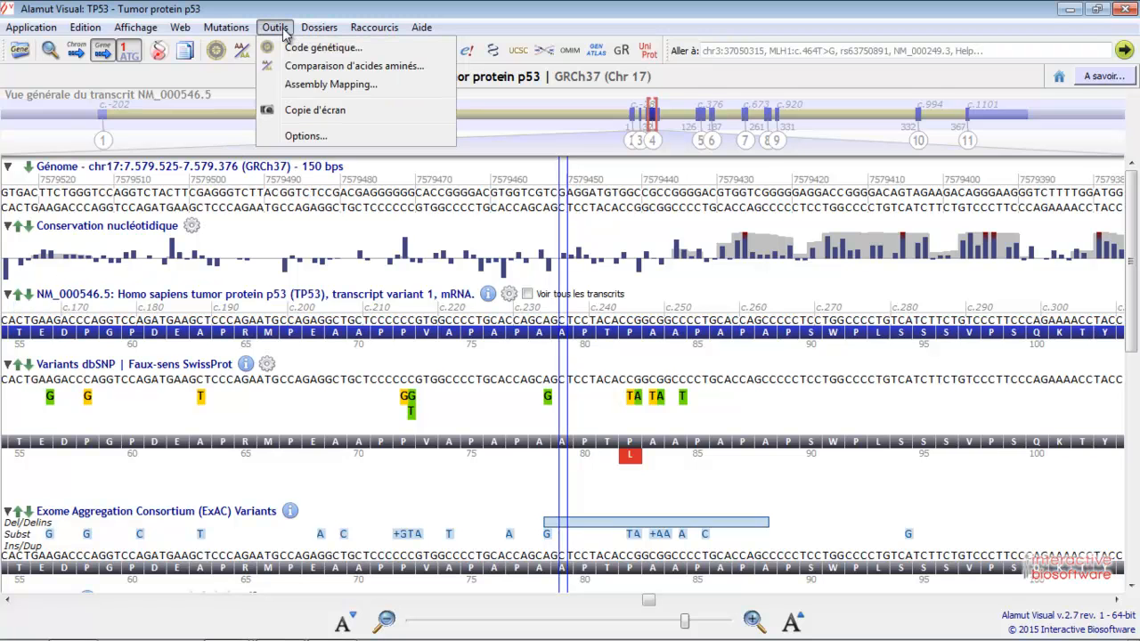
left_click(300, 136)
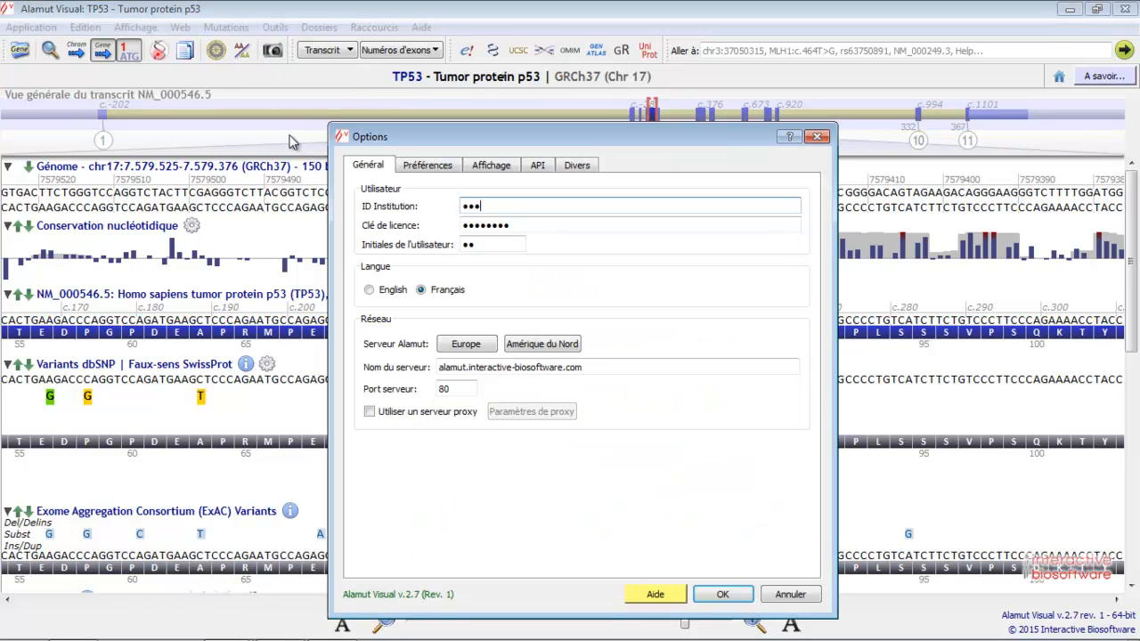
left_click(490, 169)
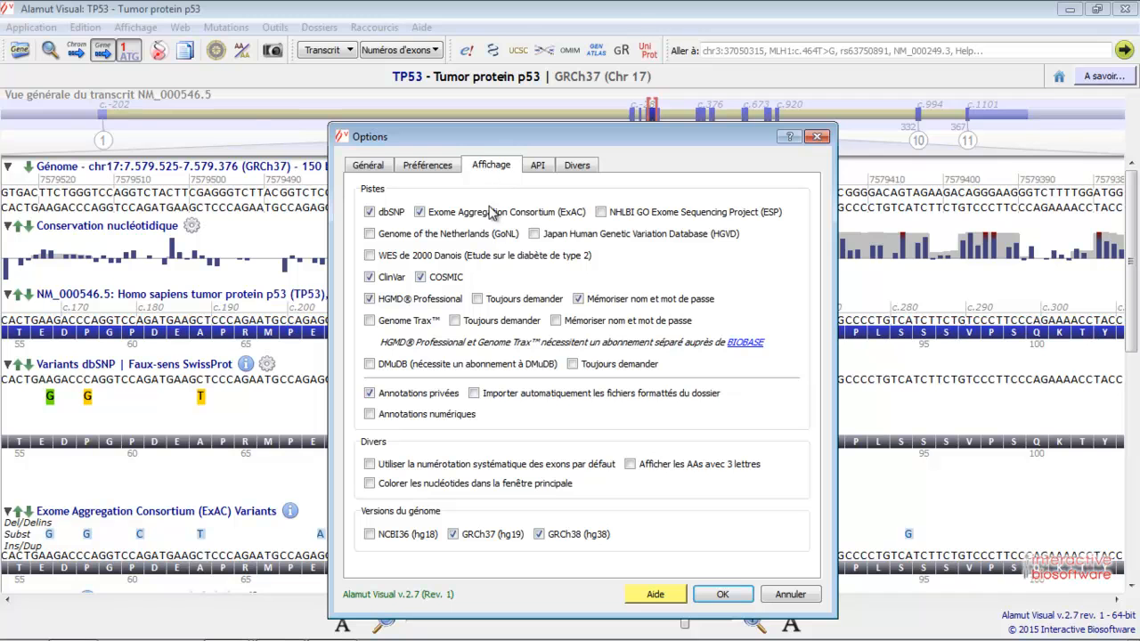
left_click(774, 597)
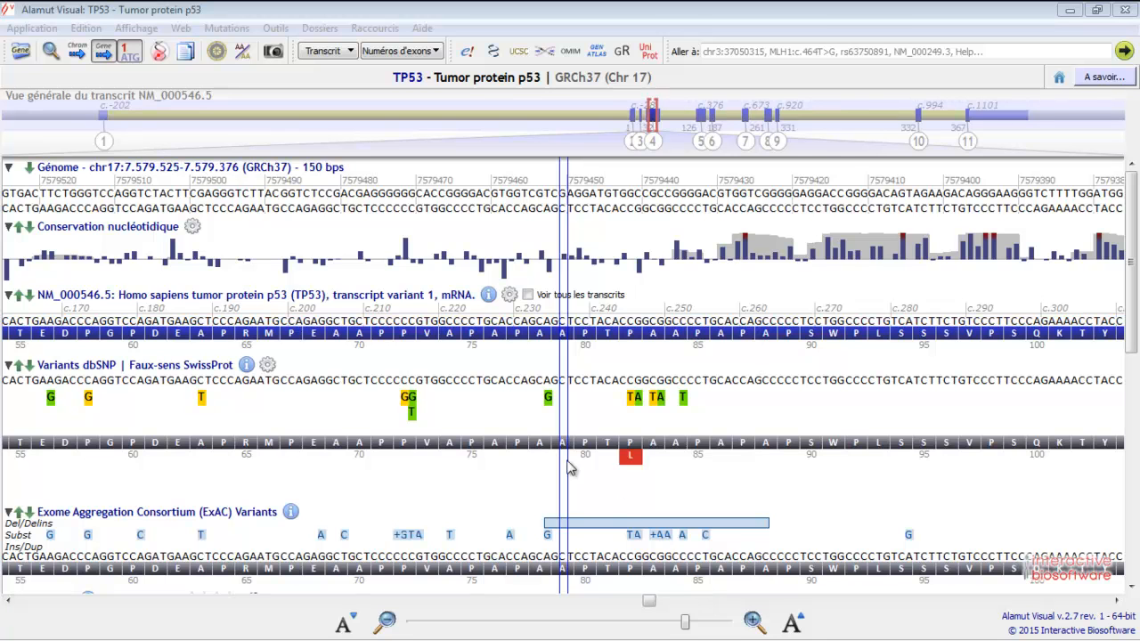
View the dbSNP report of the G variant at residue 72 and the Swiss-Prot web page of missense variant P82L, closing each one
mouse_move(278, 268)
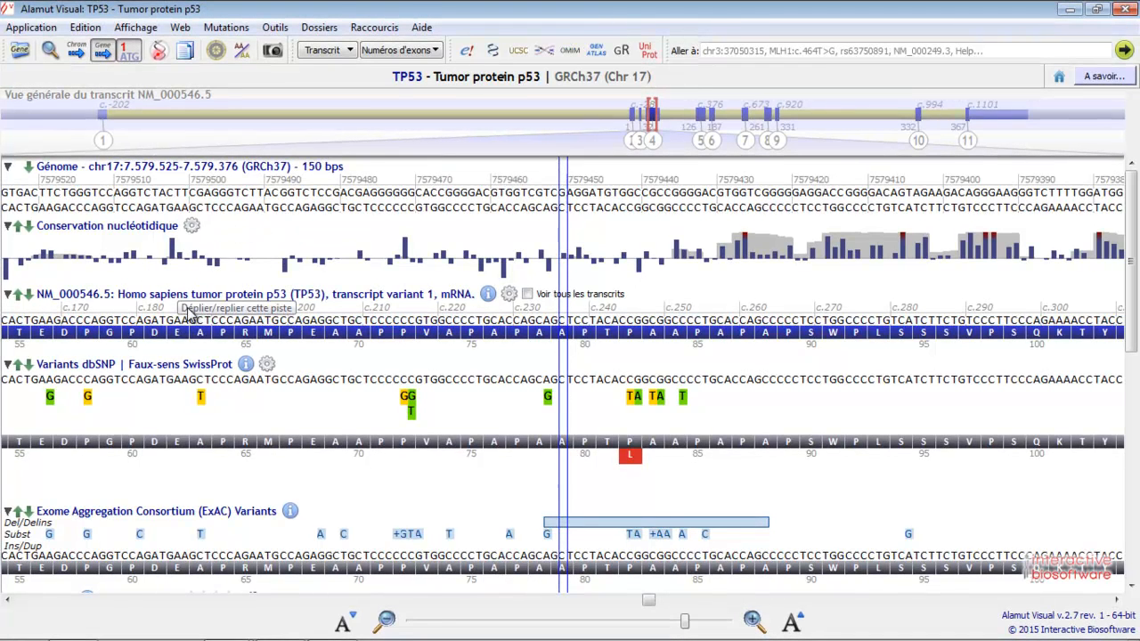
mouse_move(198, 321)
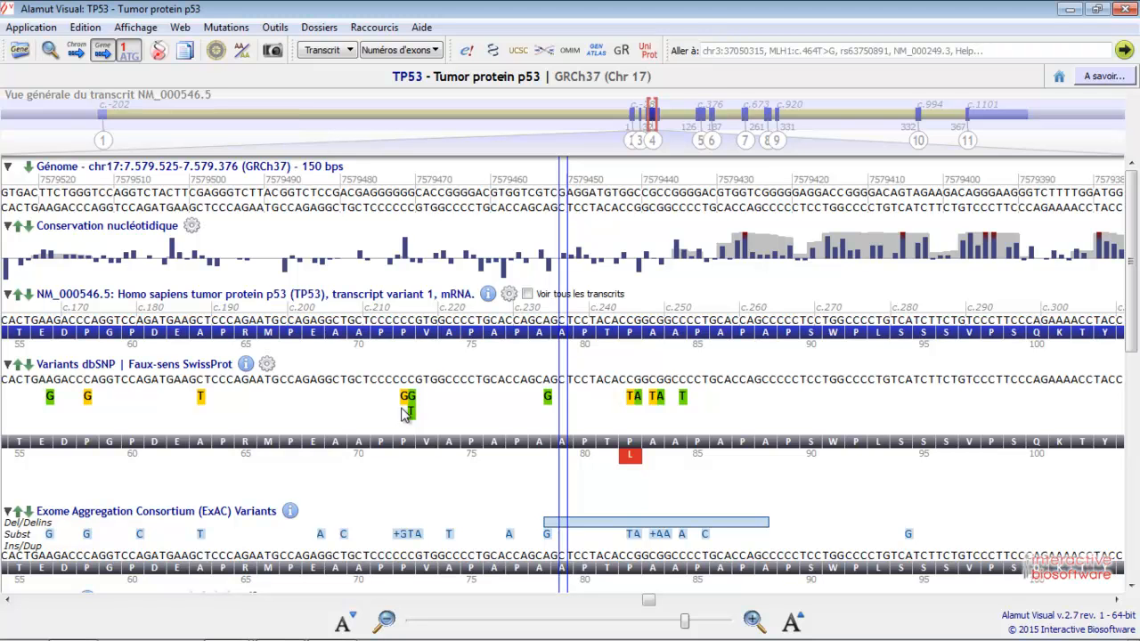
left_click(406, 403)
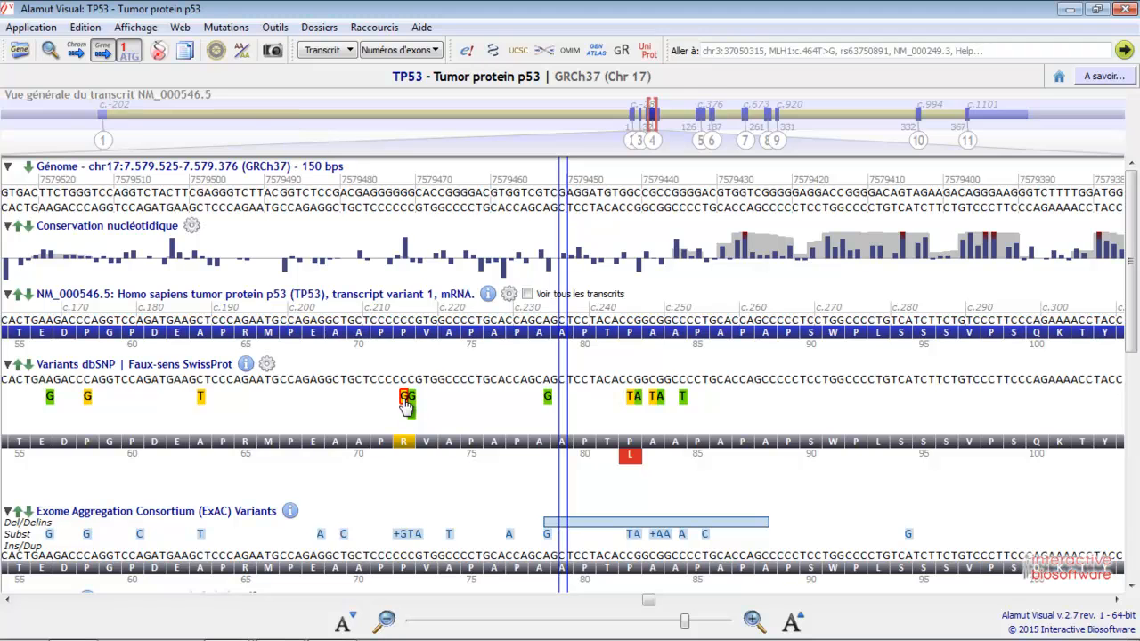
right_click(407, 403)
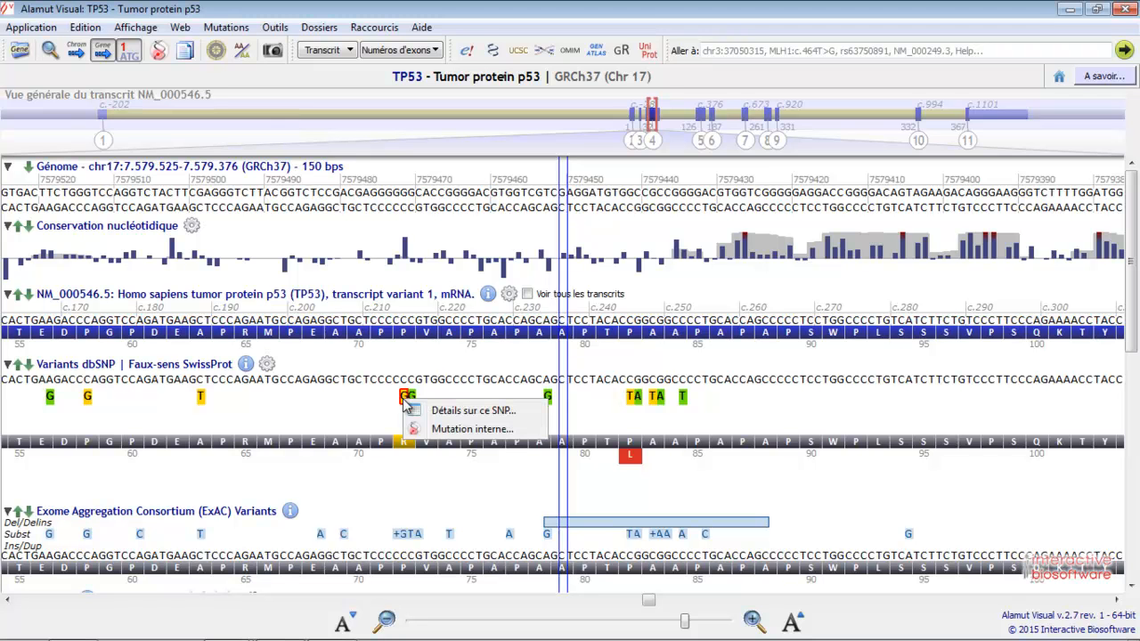
left_click(448, 413)
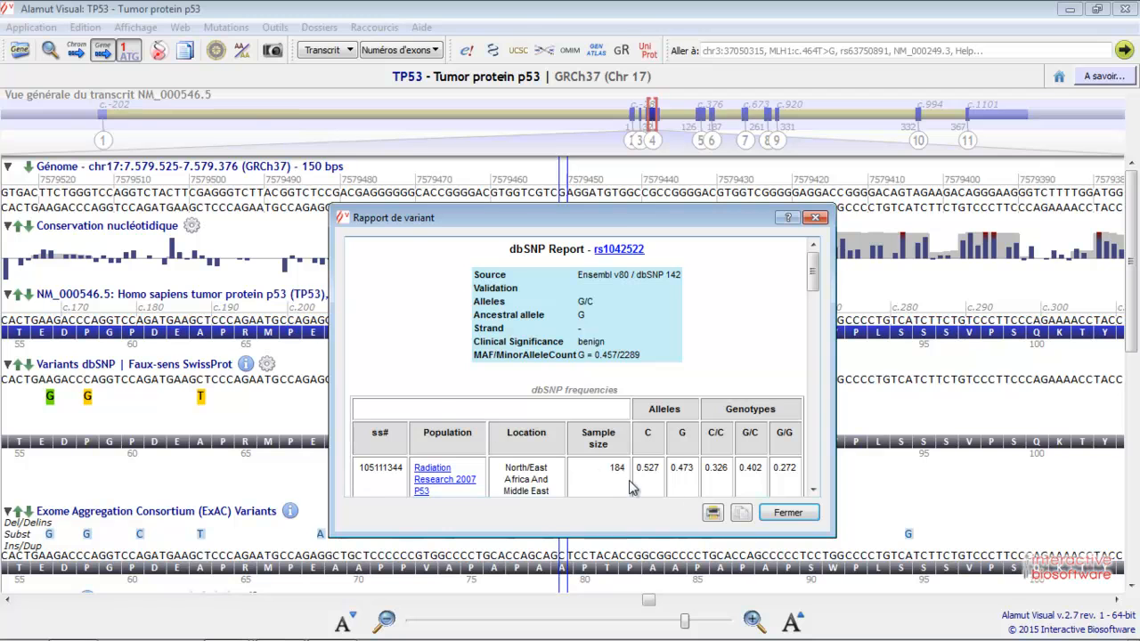
left_click(787, 513)
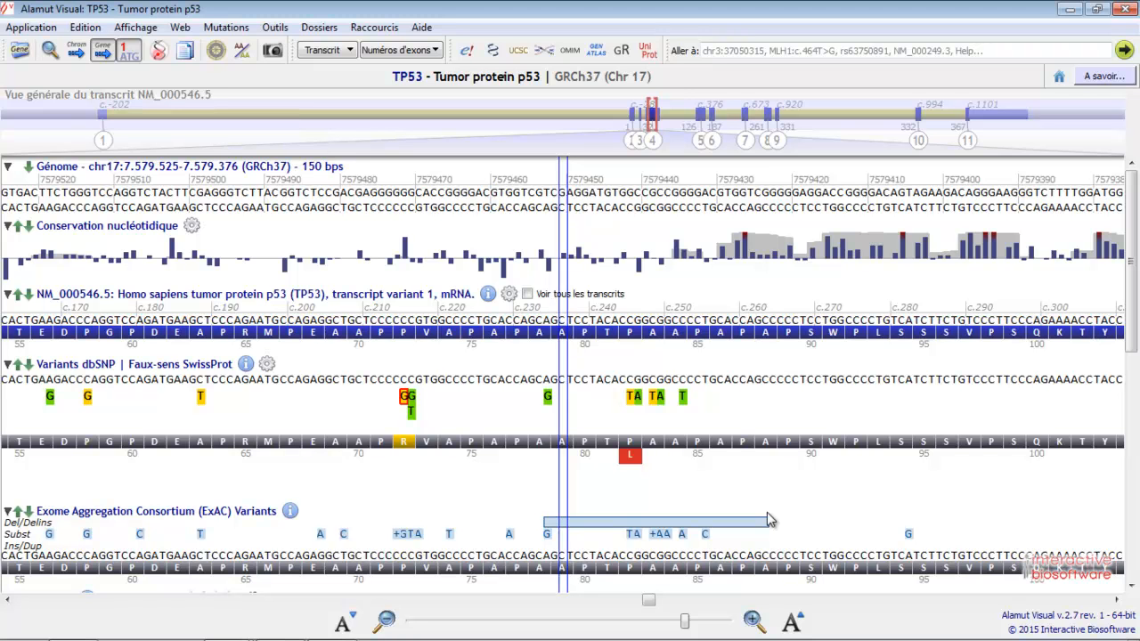
double_click(630, 461)
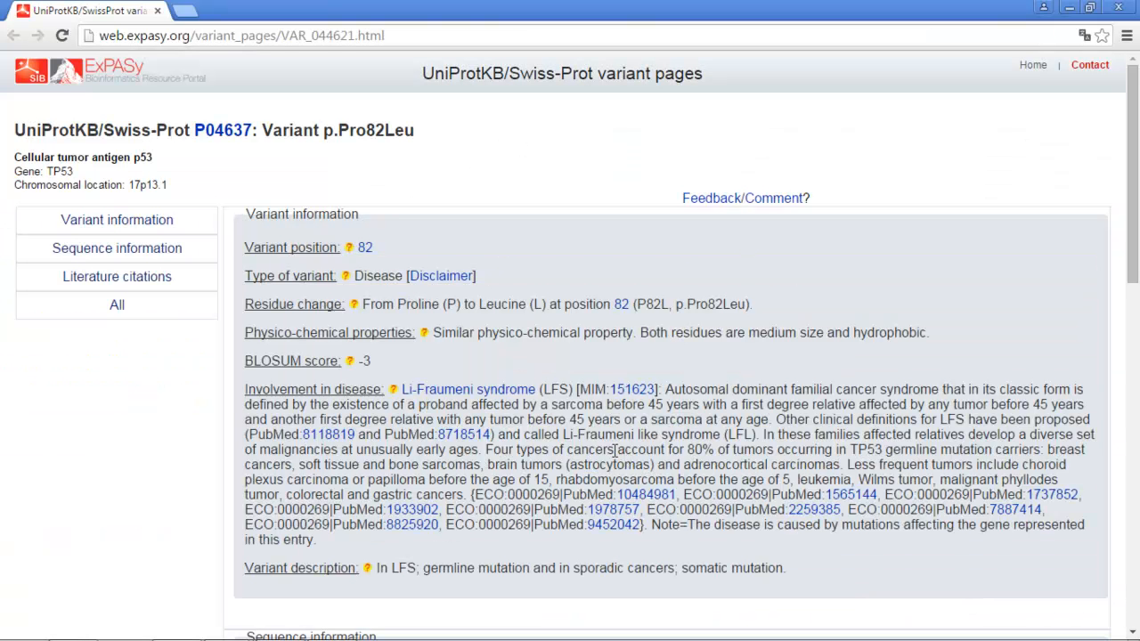
left_click(157, 11)
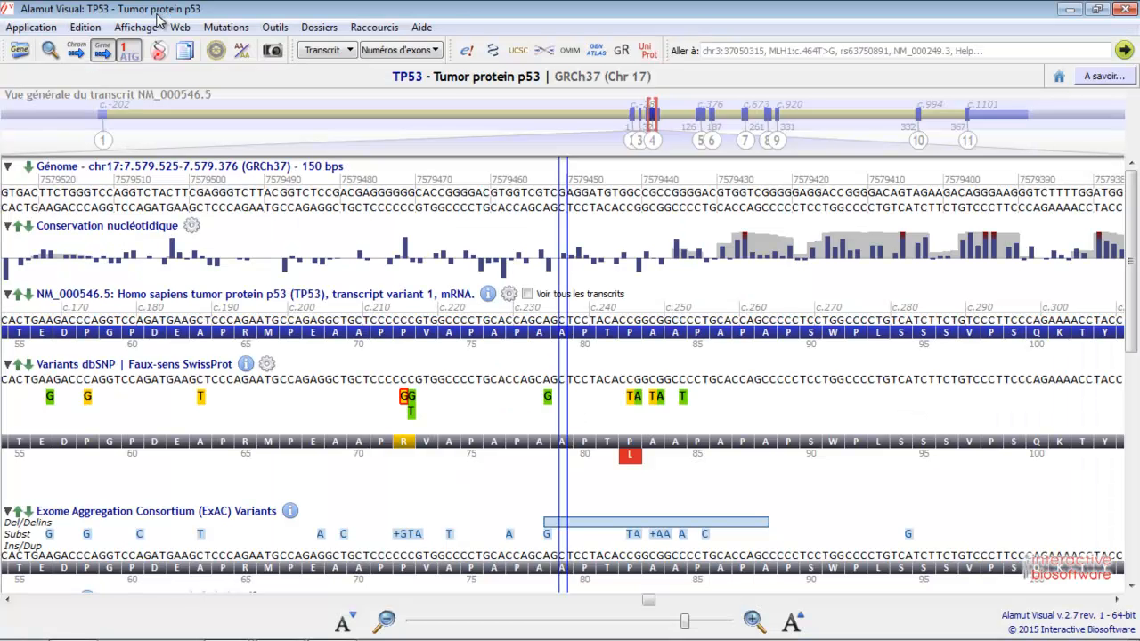
Check the ExAC population frequencies near residue 72, and view and close the ExAC Browser page for variant 17:7579470 C/T
scroll(161, 16, "down", 3)
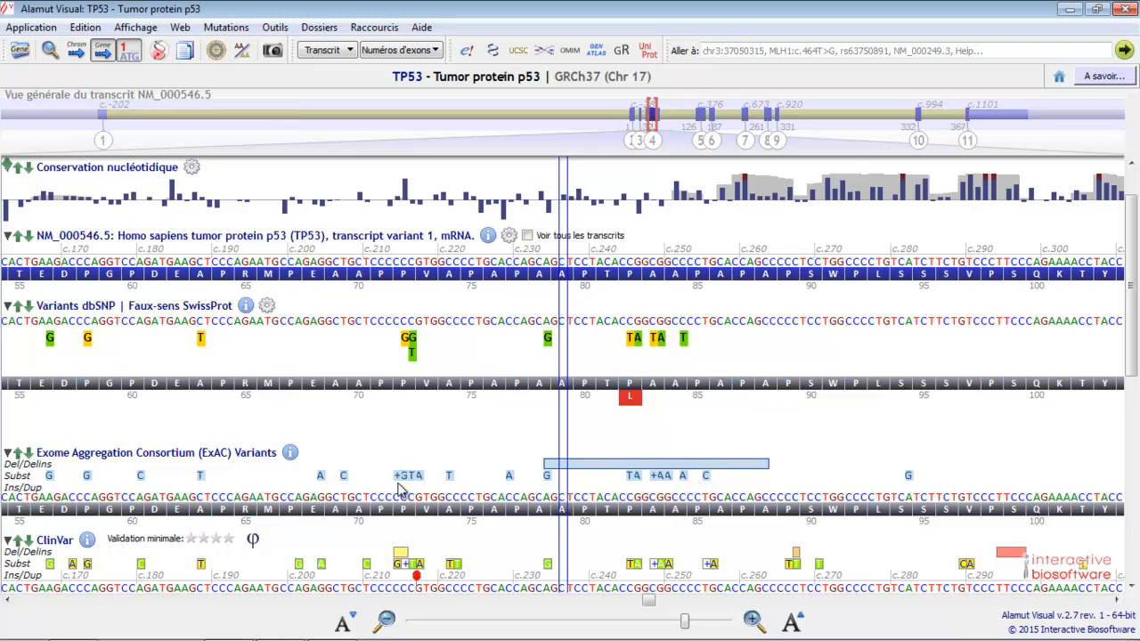
mouse_move(410, 478)
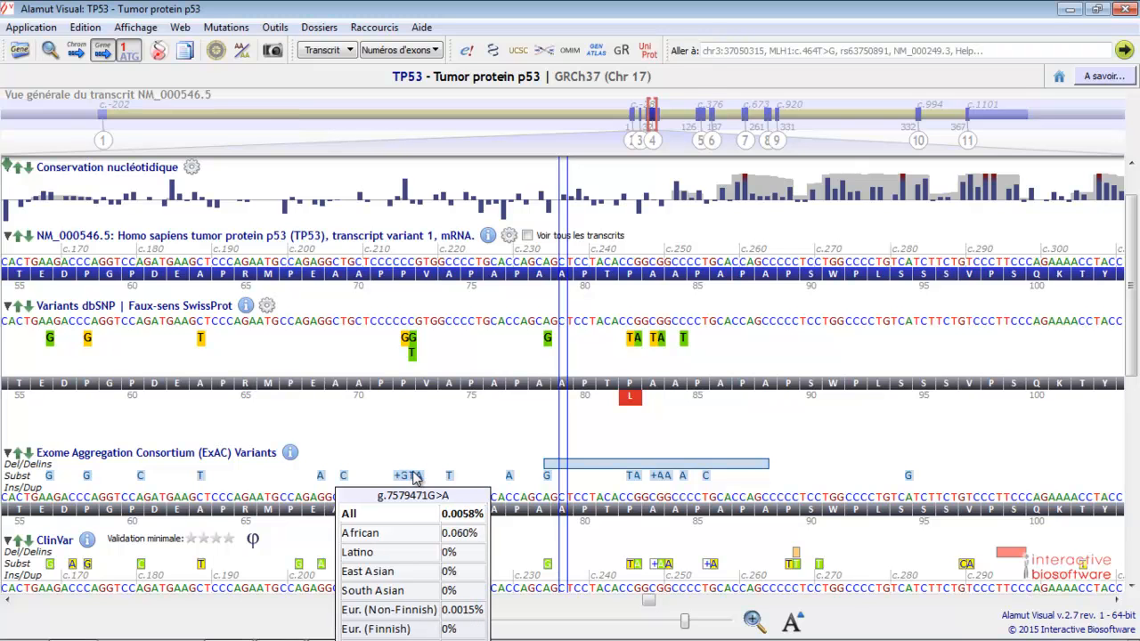
left_click(421, 474)
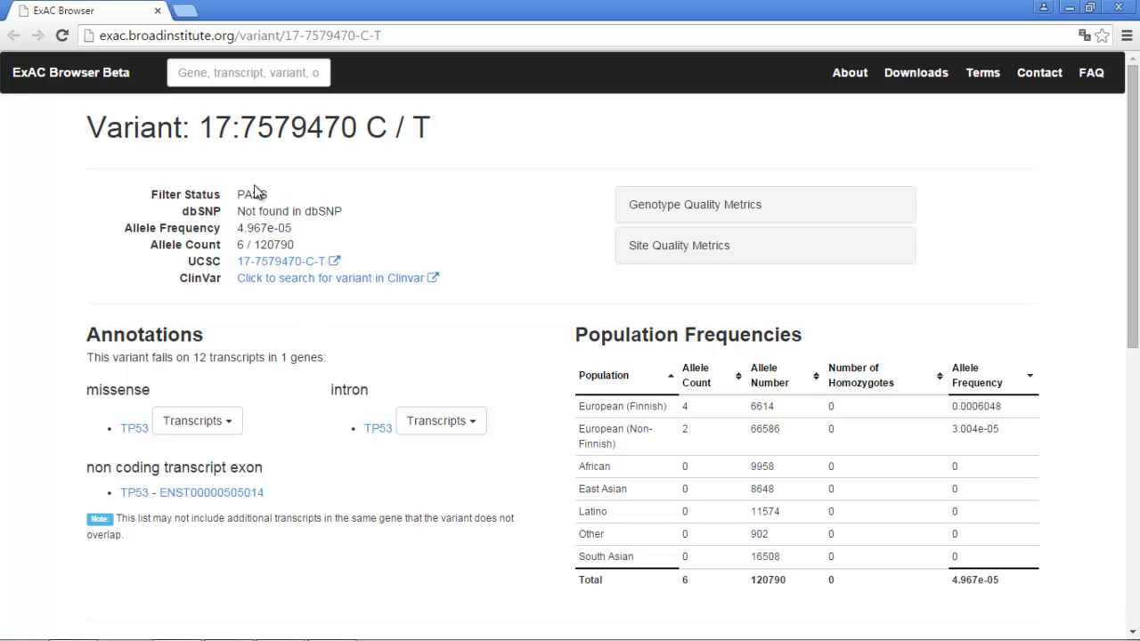
left_click(160, 11)
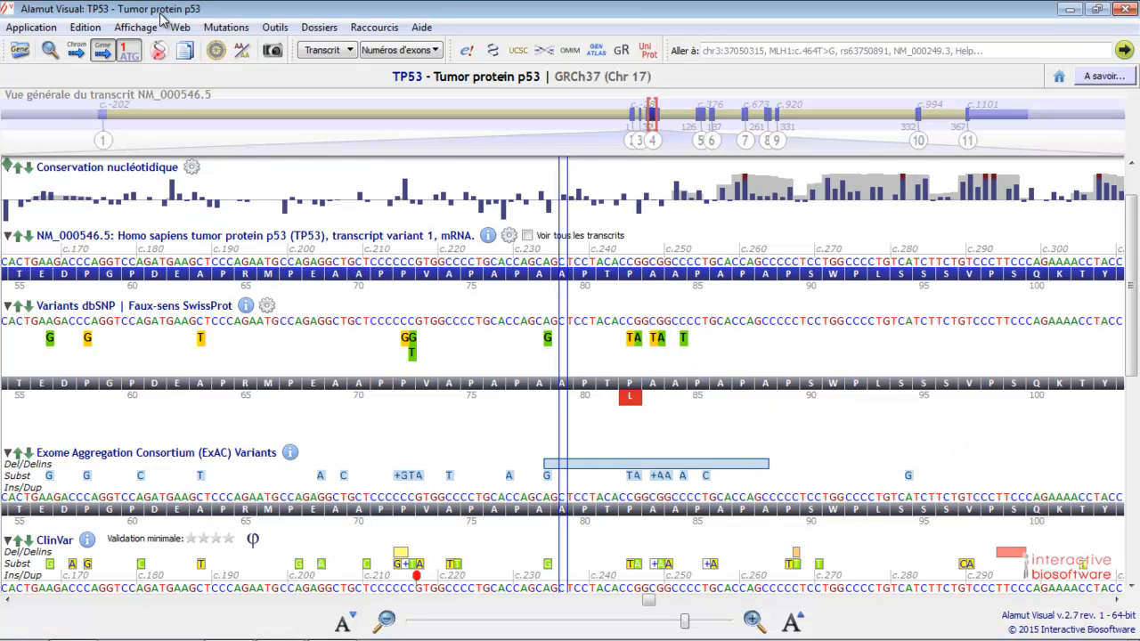
View the ClinVar record of the T substitution c.266C>T (p.Pro89Leu) and close it
scroll(163, 18, "down", 3)
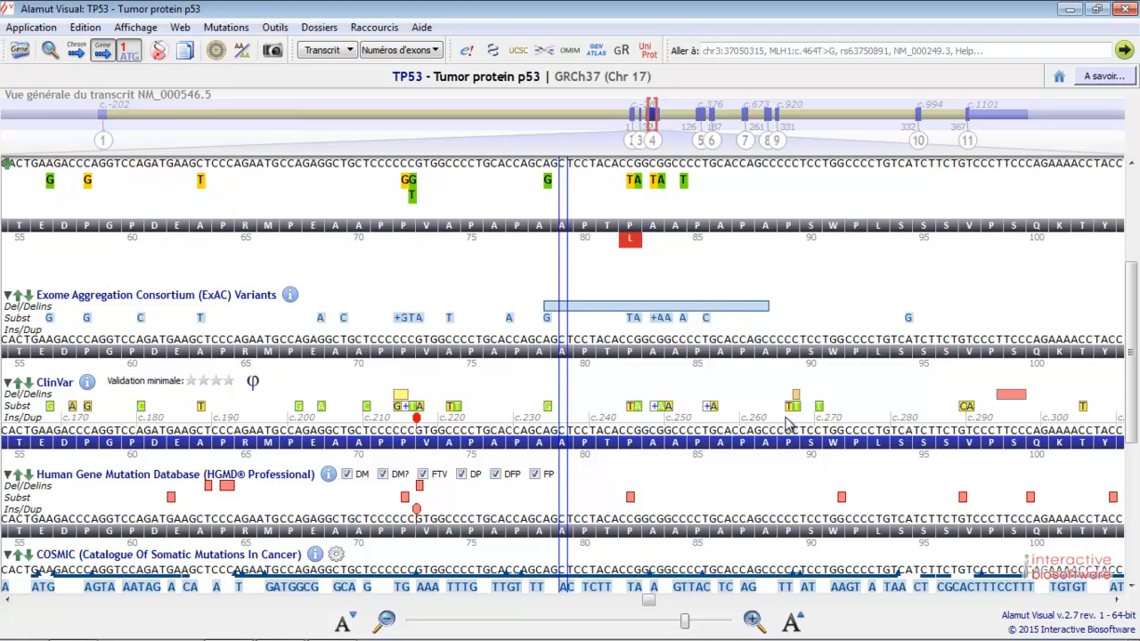
left_click(788, 406)
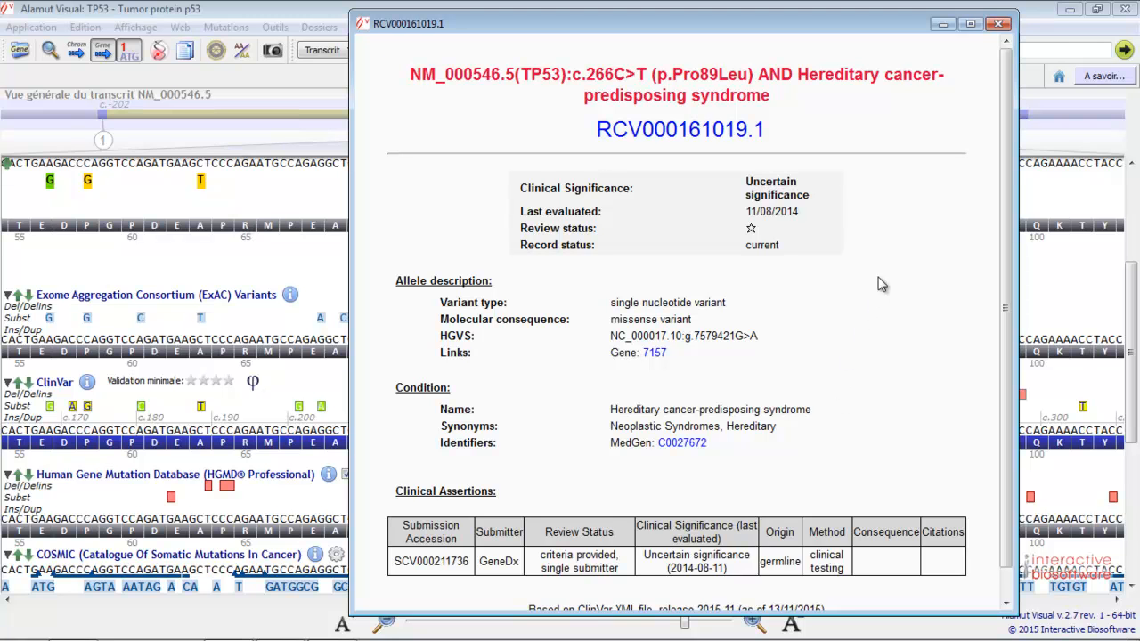
left_click(1005, 30)
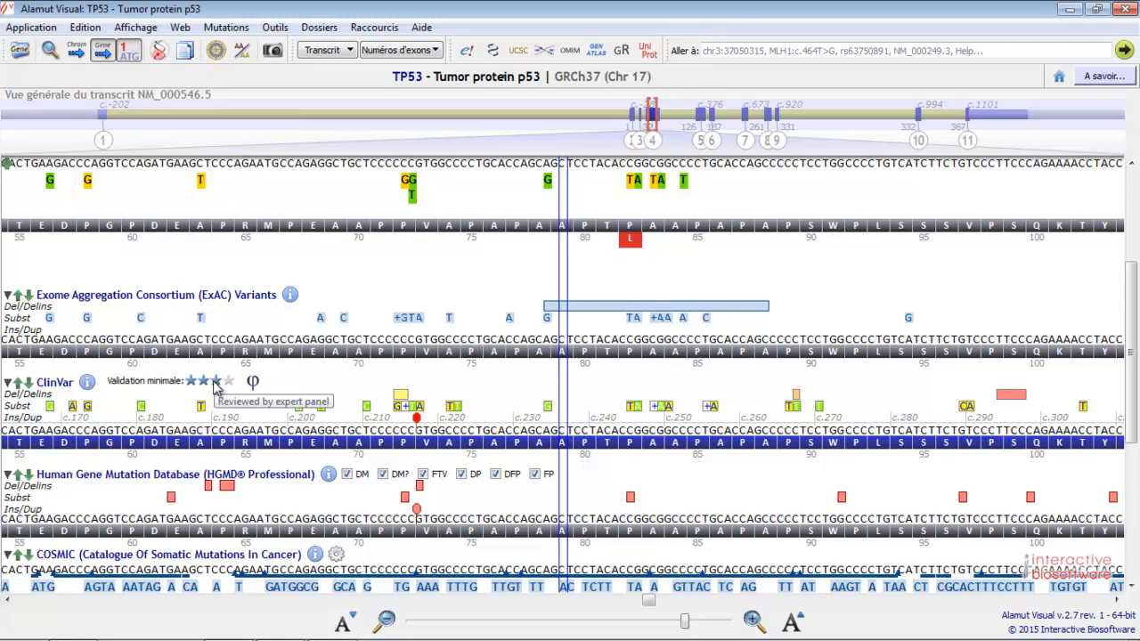
Review the ClinVar phenotype filter keeping its selection, and bring up the options of HGMD variant c.245C>T
left_click(254, 384)
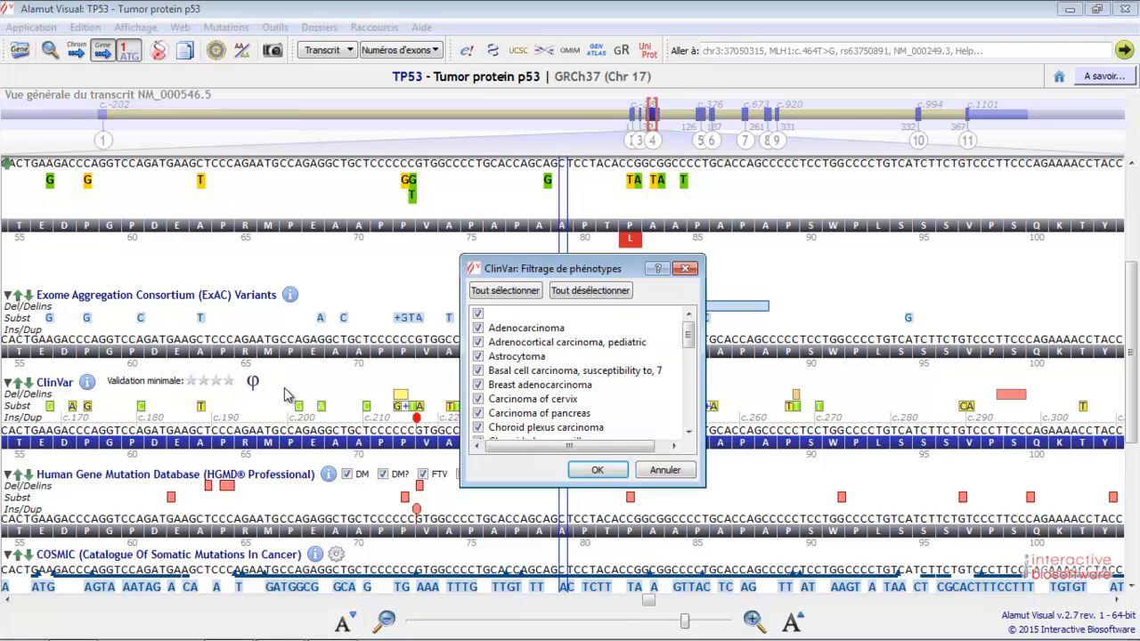
left_click(578, 471)
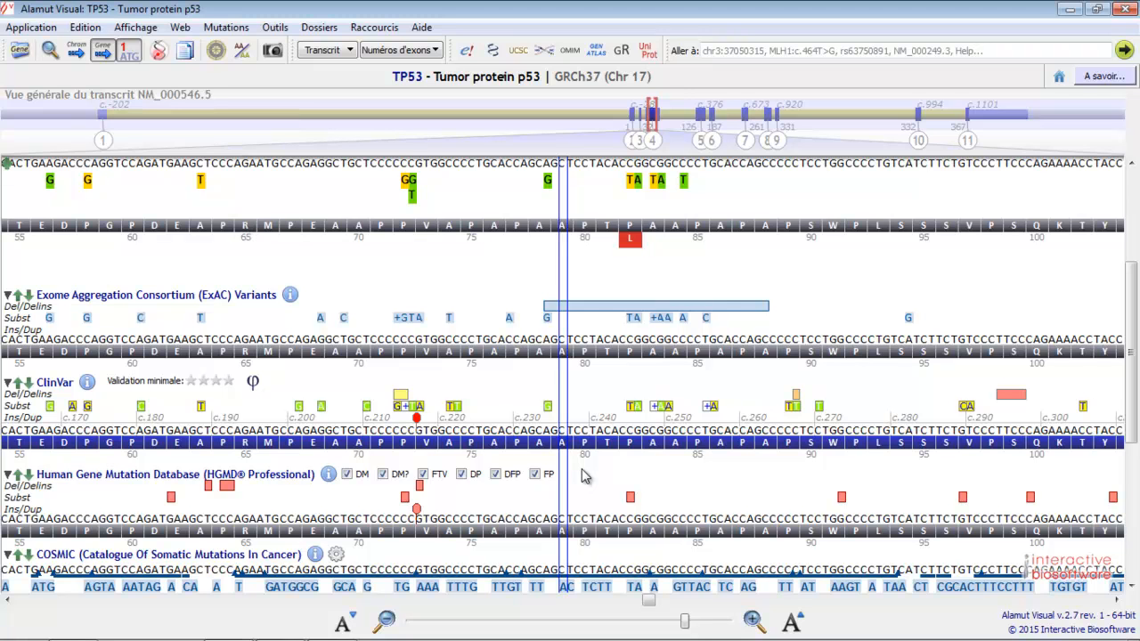
mouse_move(630, 501)
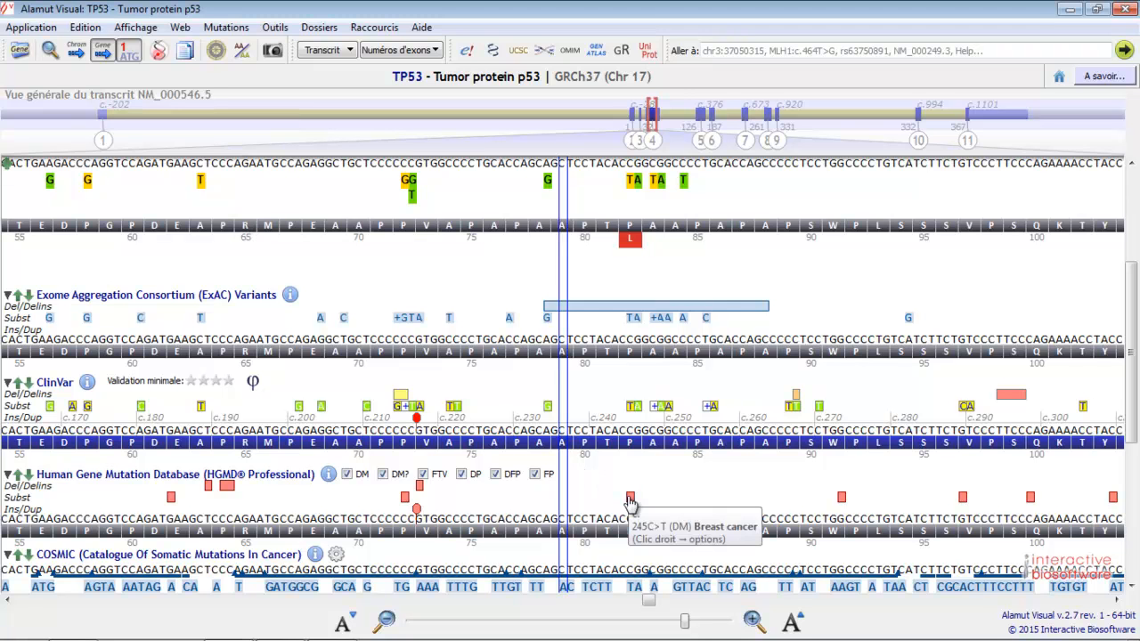
right_click(630, 502)
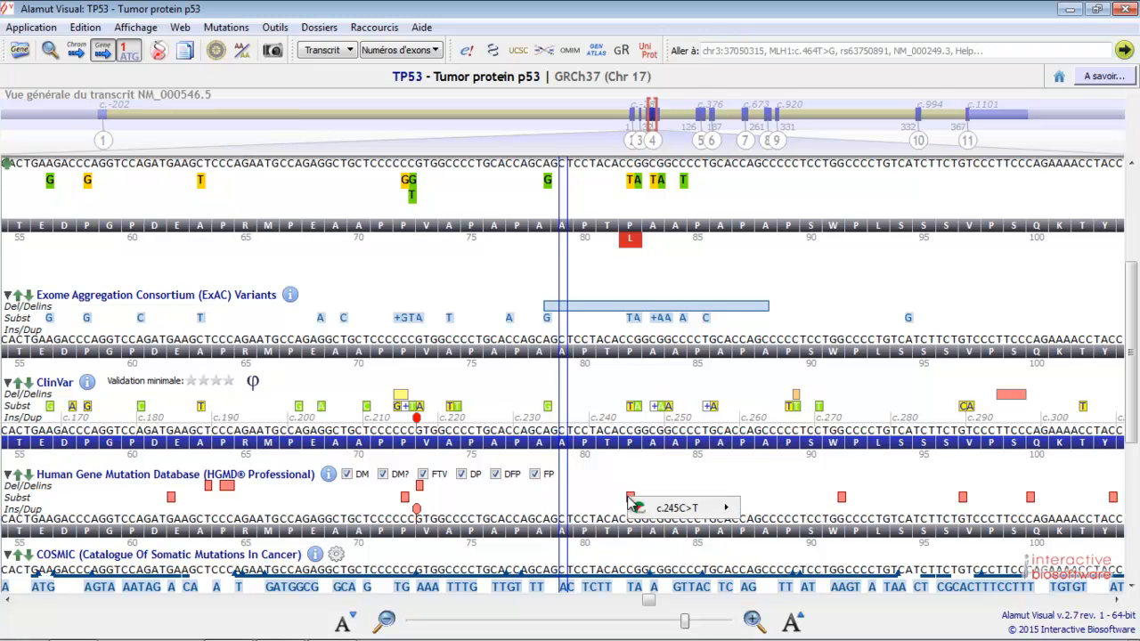
mouse_move(695, 515)
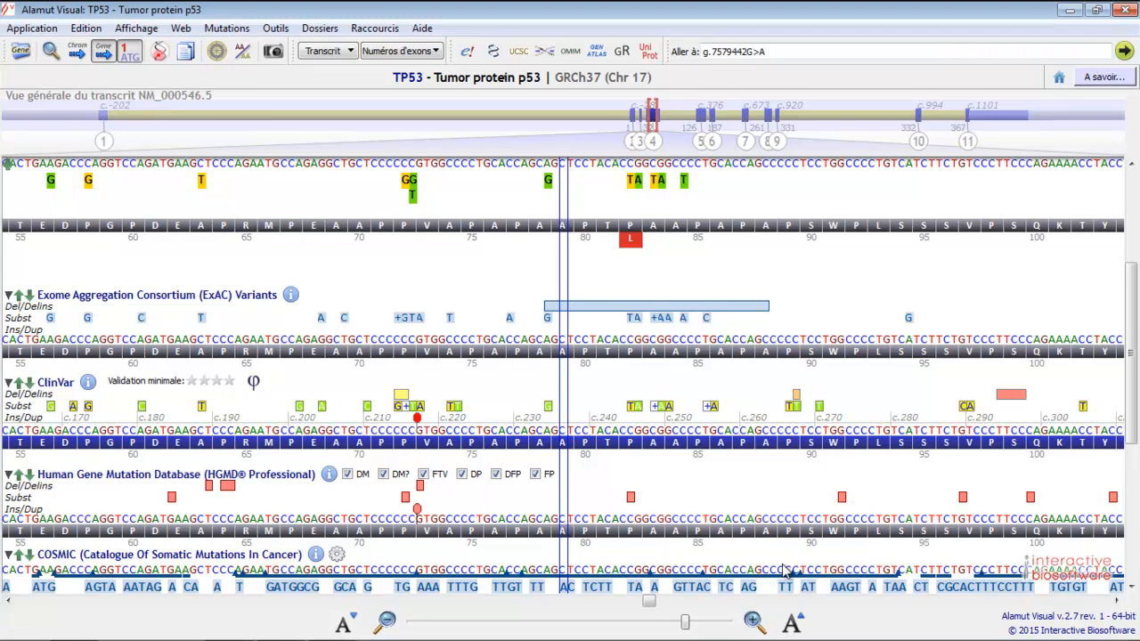
Check the COSMIC track's tissue filter options, and view and close the COSMIC report of the T substitution near residue 69
scroll(784, 570, "down", 3)
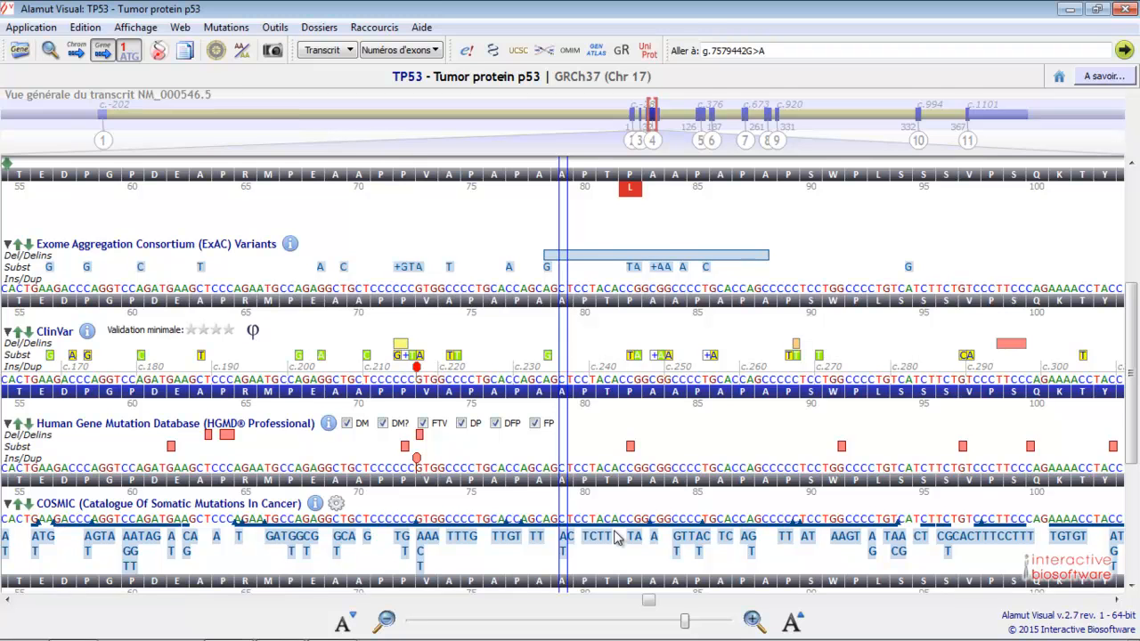
left_click(336, 504)
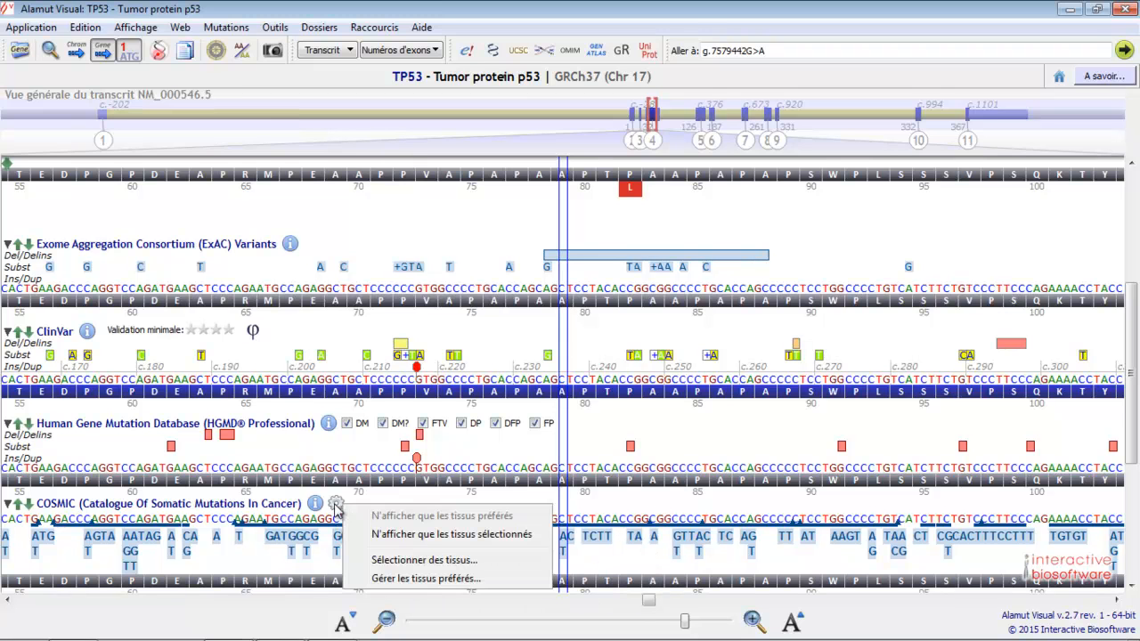
right_click(339, 556)
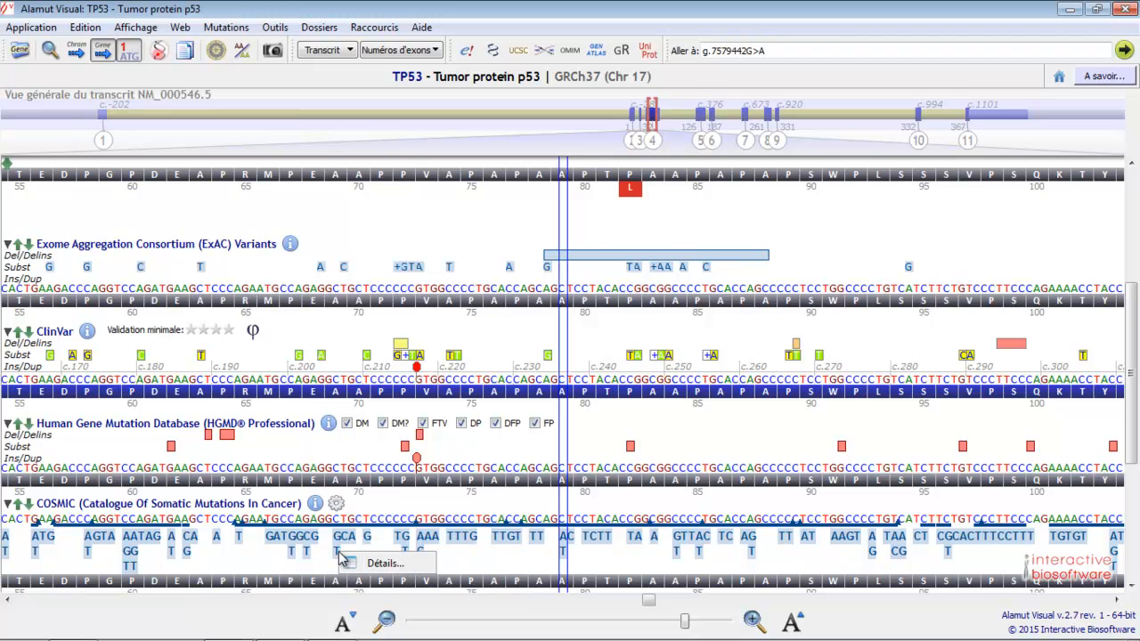
left_click(382, 563)
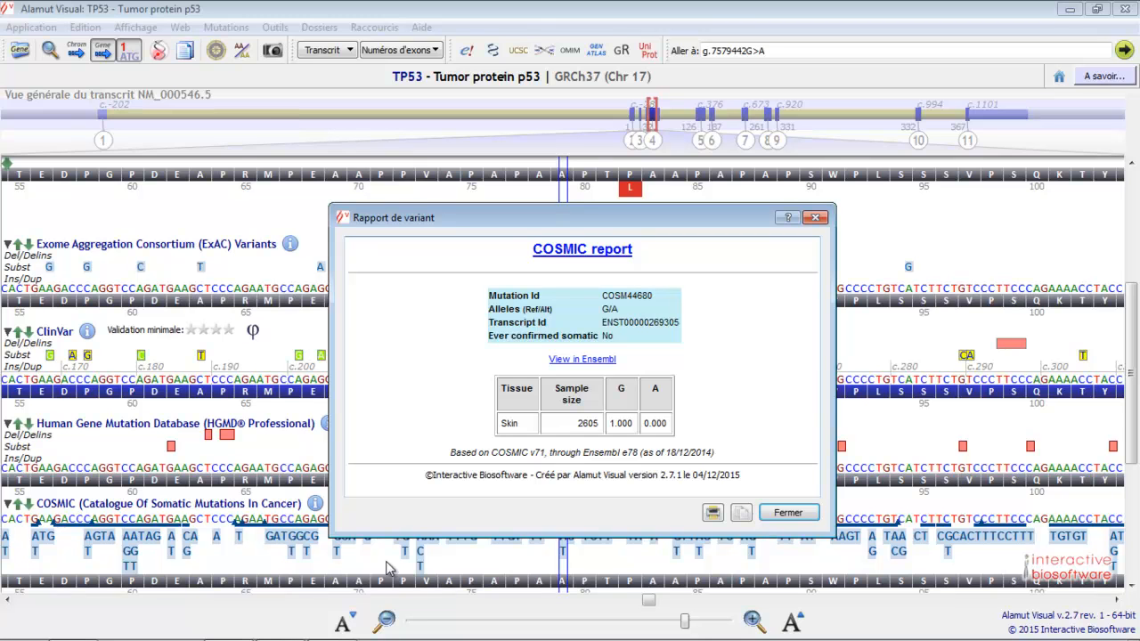
left_click(787, 514)
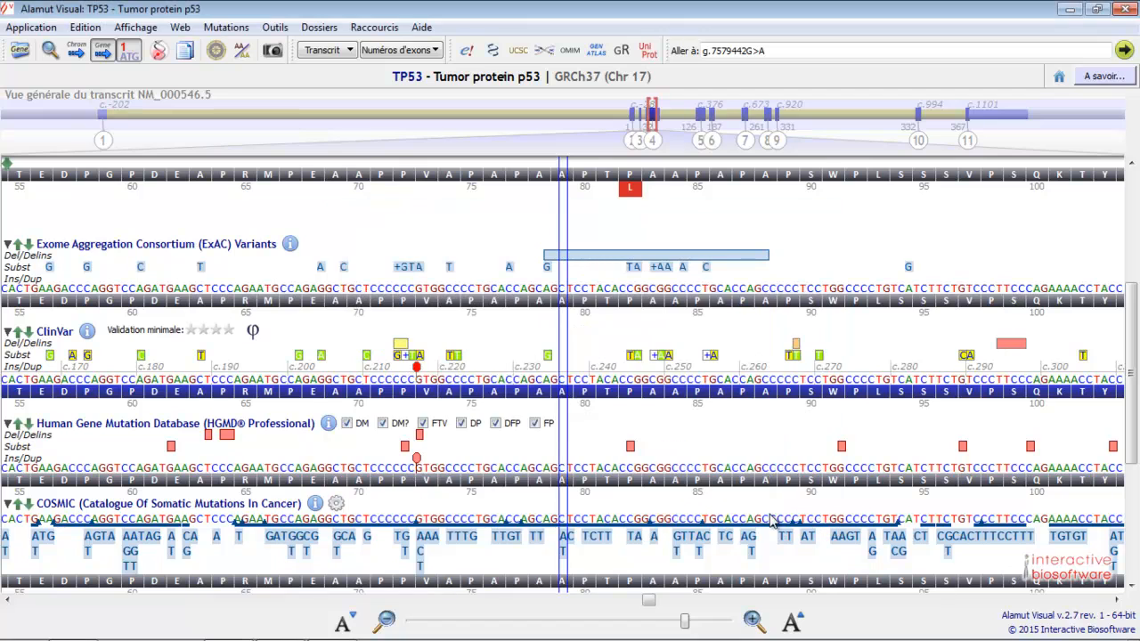
Examine the protein domains and the orthologue alignment tracks below COSMIC
scroll(772, 520, "up", 2)
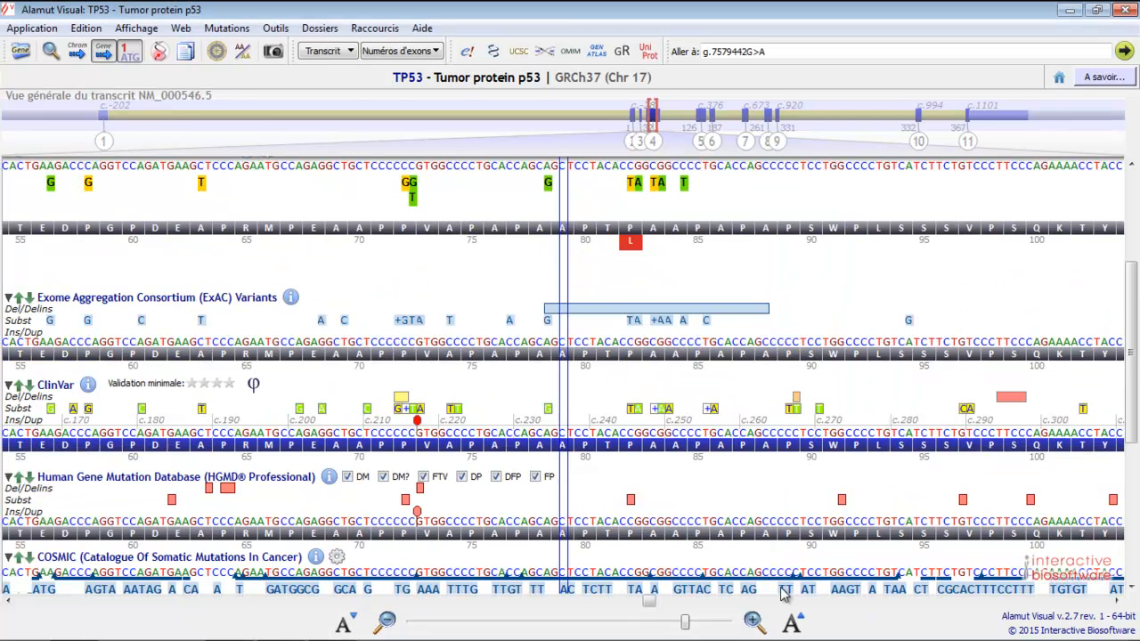
scroll(782, 595, "down", 4)
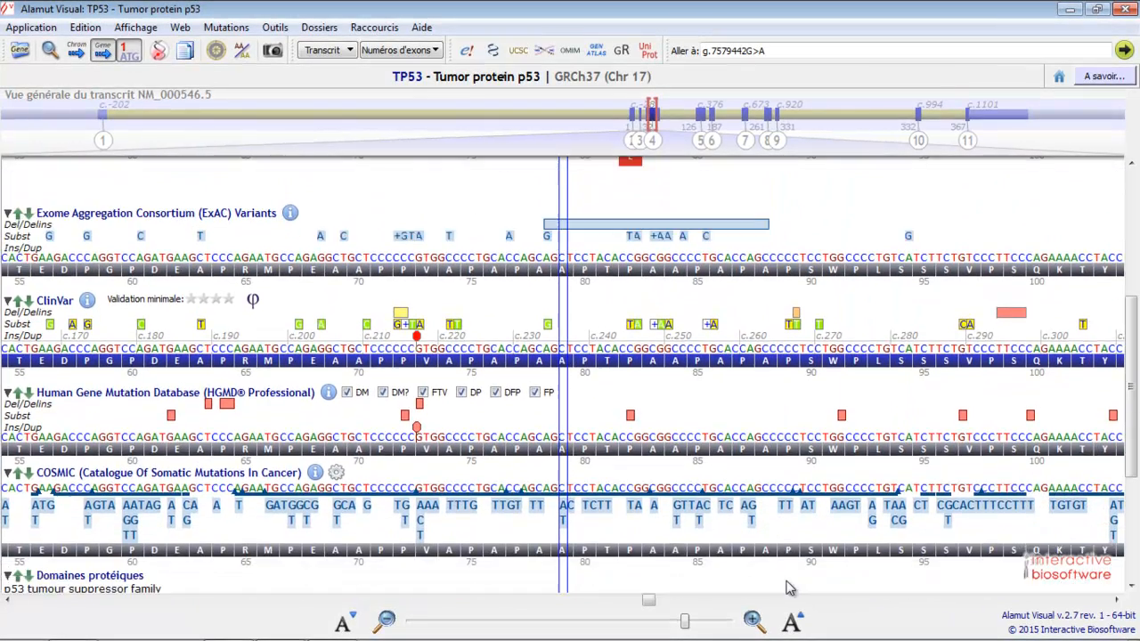
scroll(787, 588, "down", 4)
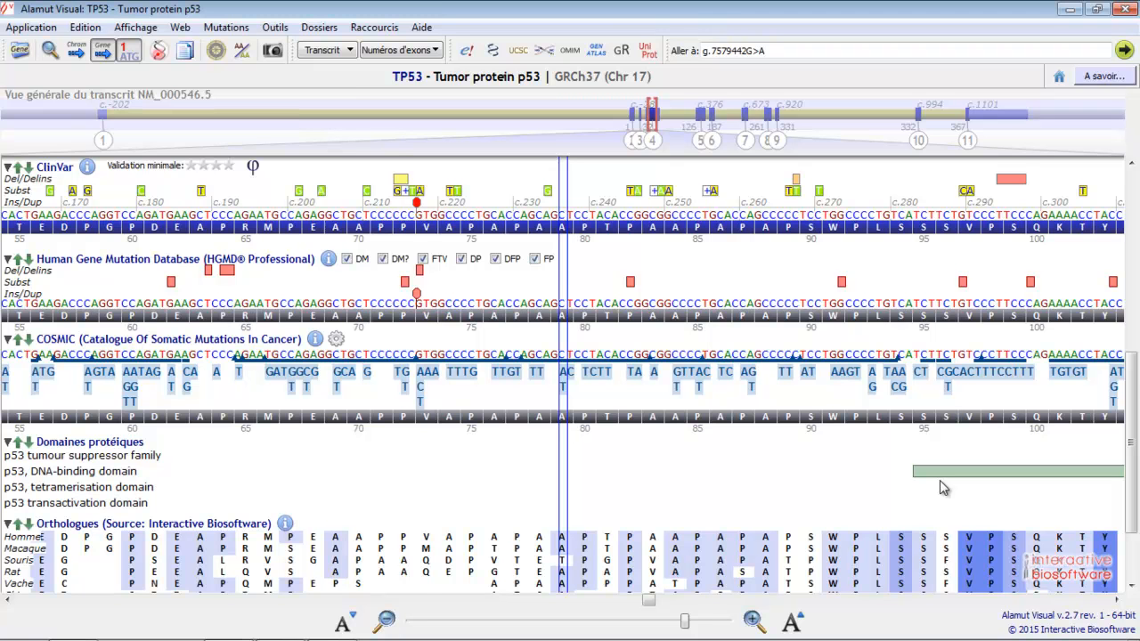
scroll(940, 480, "down", 3)
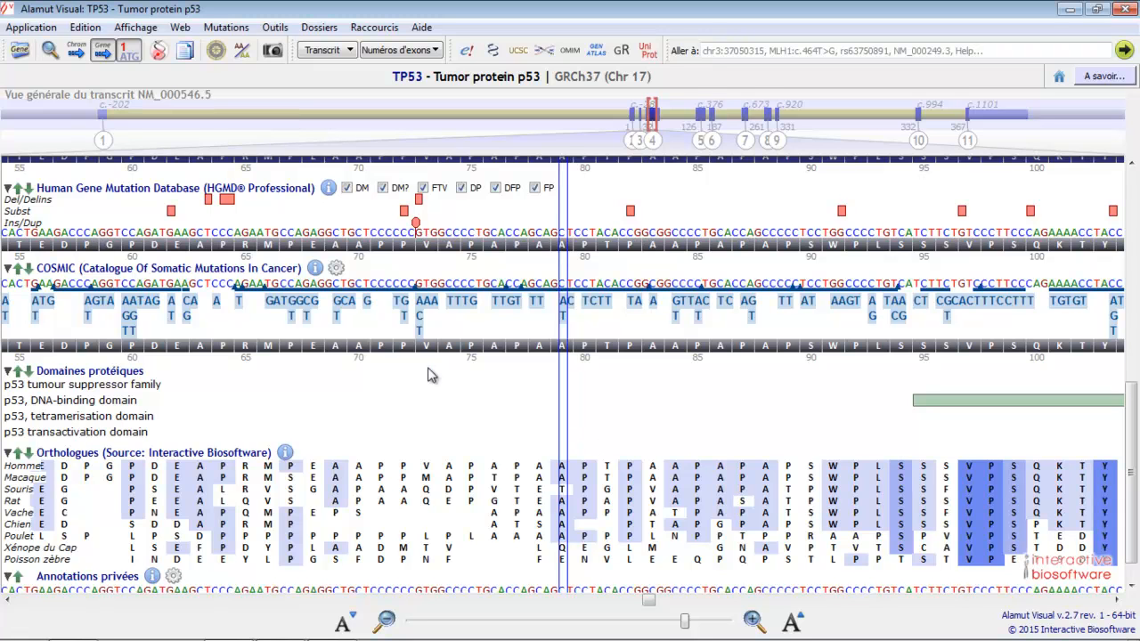
Load the BAM alignment file TP53.bam from the data_ngs folder
left_click(37, 28)
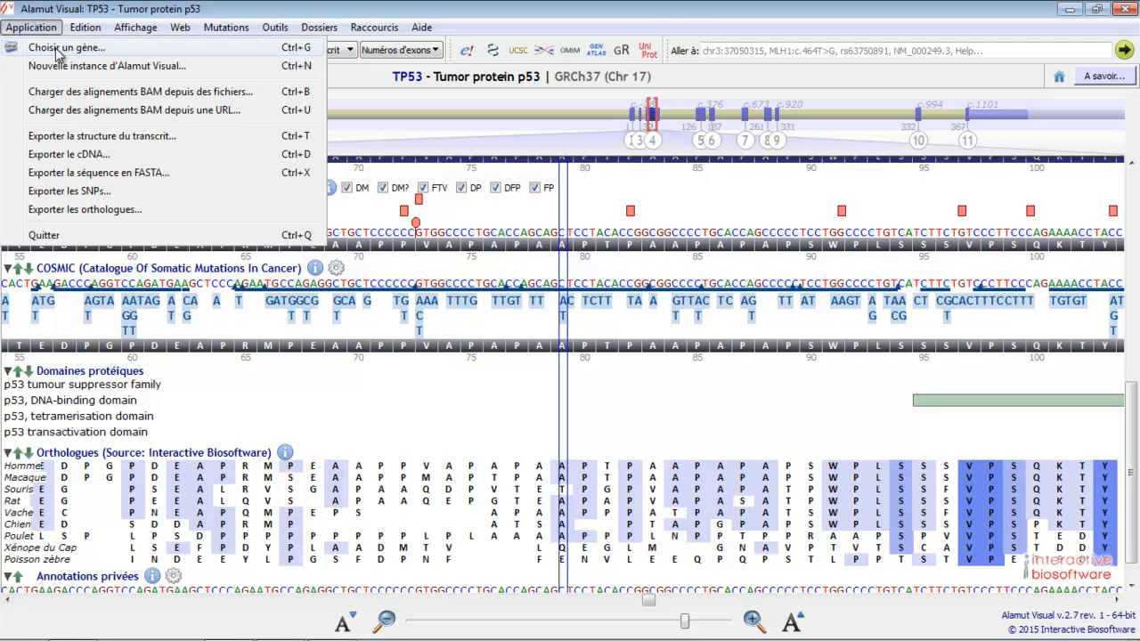
left_click(85, 94)
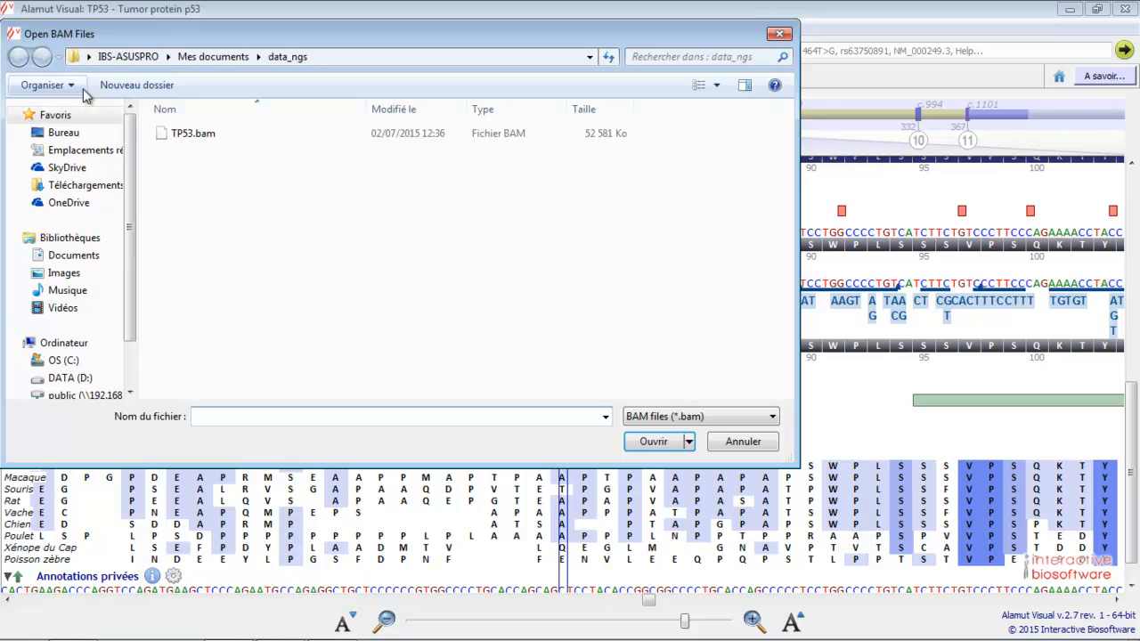
left_click(187, 134)
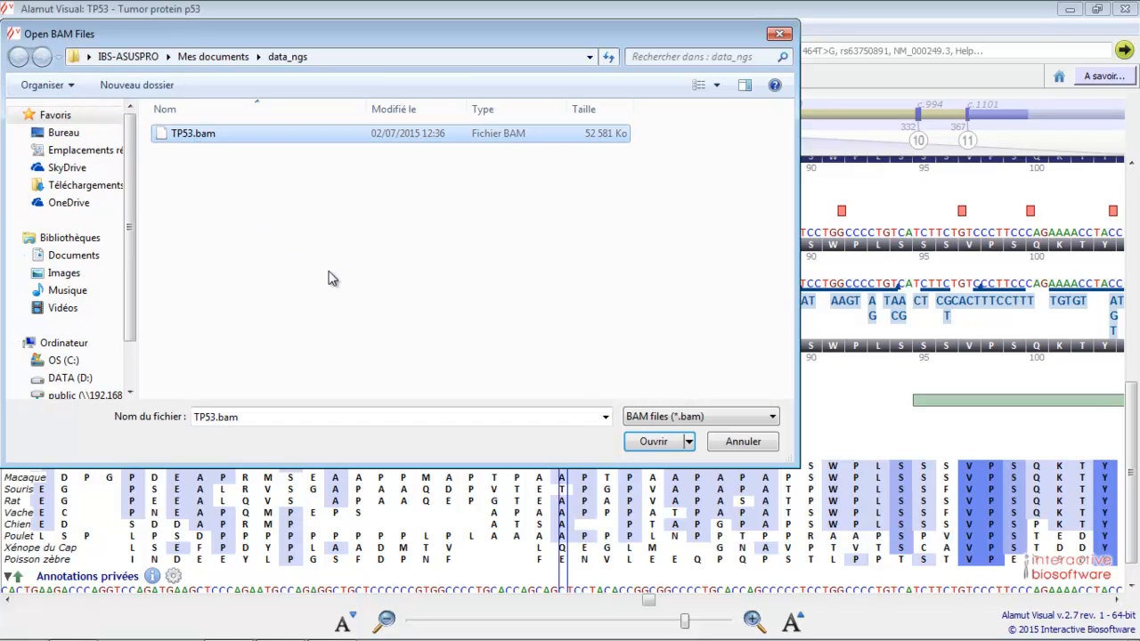
left_click(644, 447)
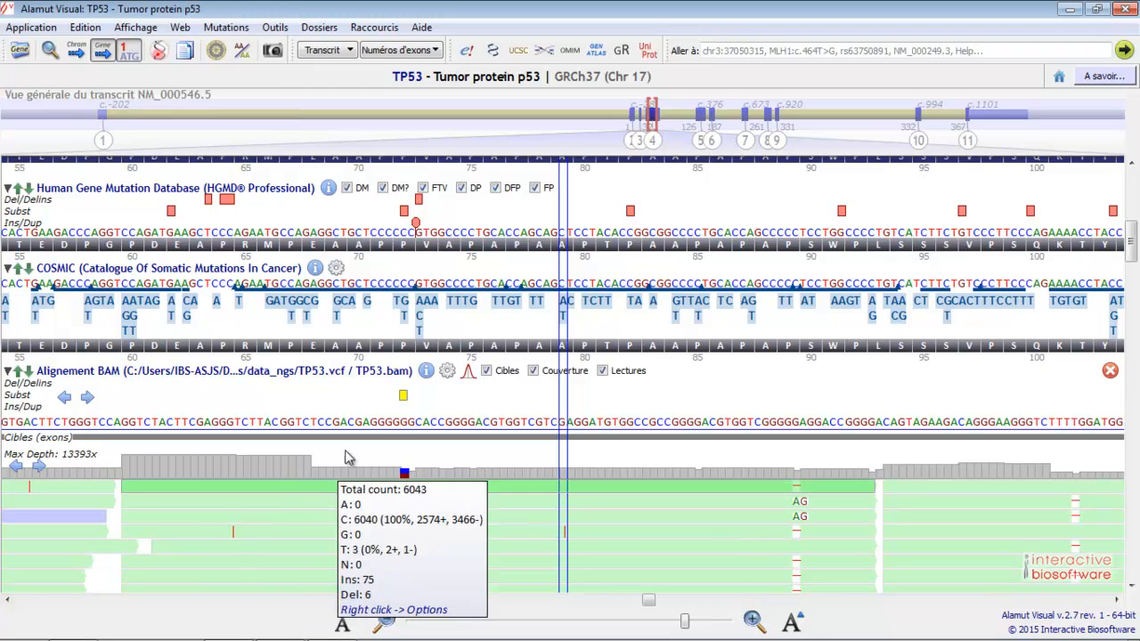
Display the BAM alignment's reads squashed (Écraser les lectures), and switch them to condensed (Condenser les lectures)
left_click(448, 372)
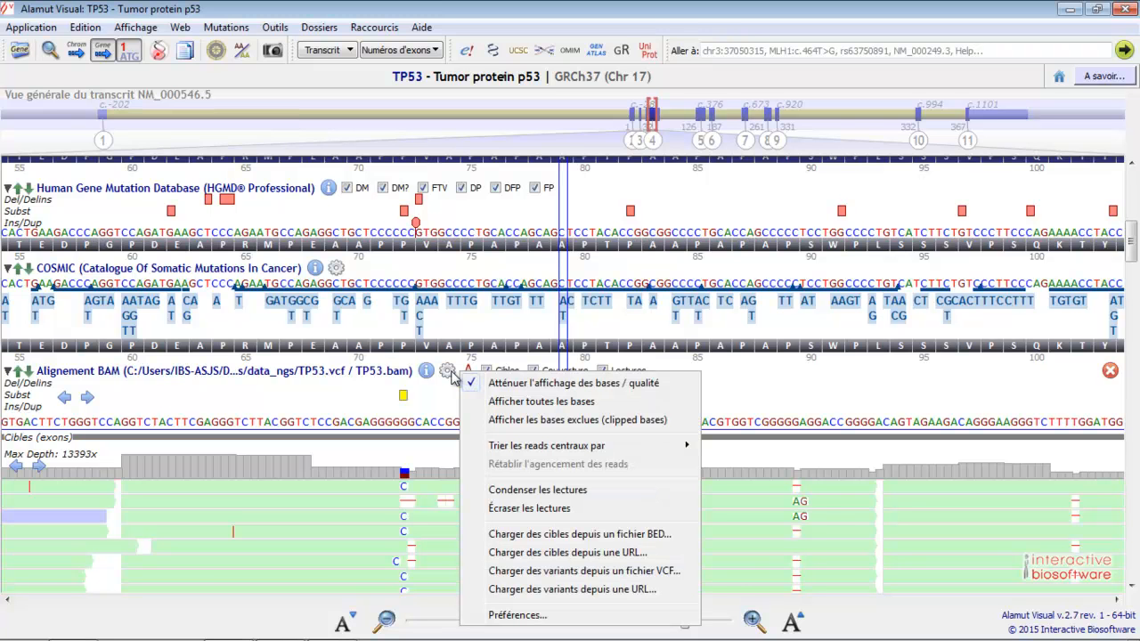
left_click(465, 508)
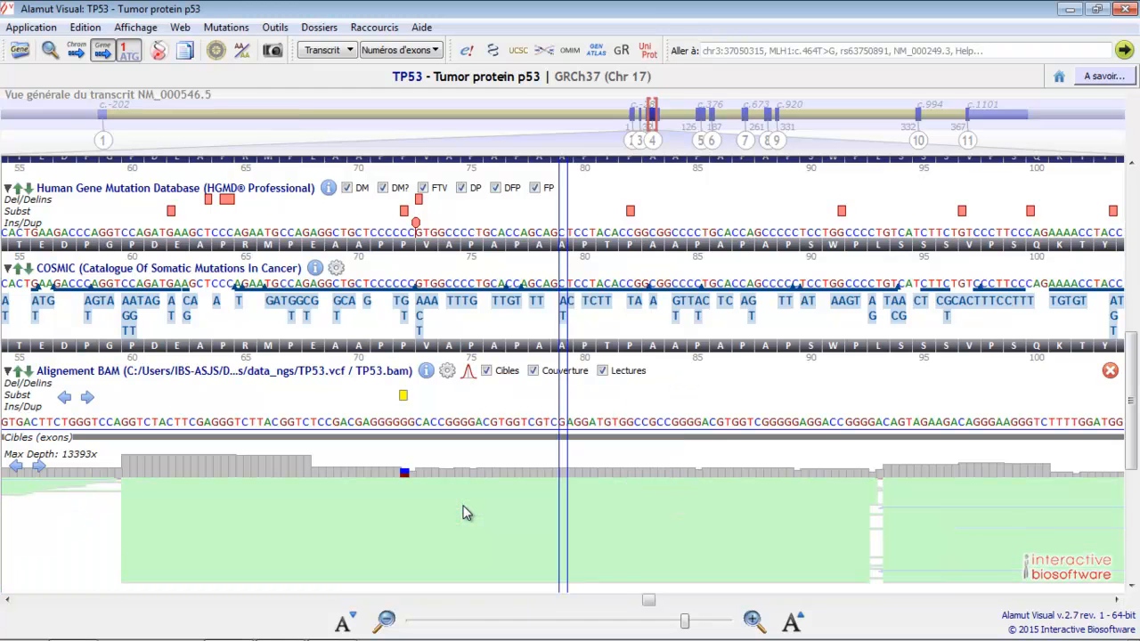
left_click(448, 371)
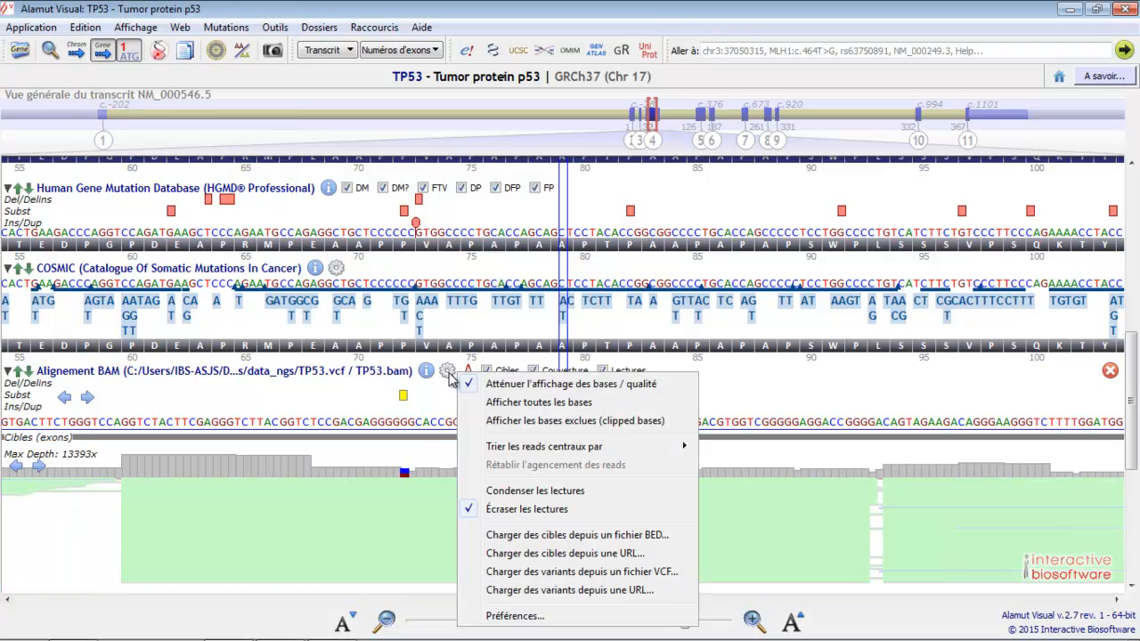
left_click(470, 491)
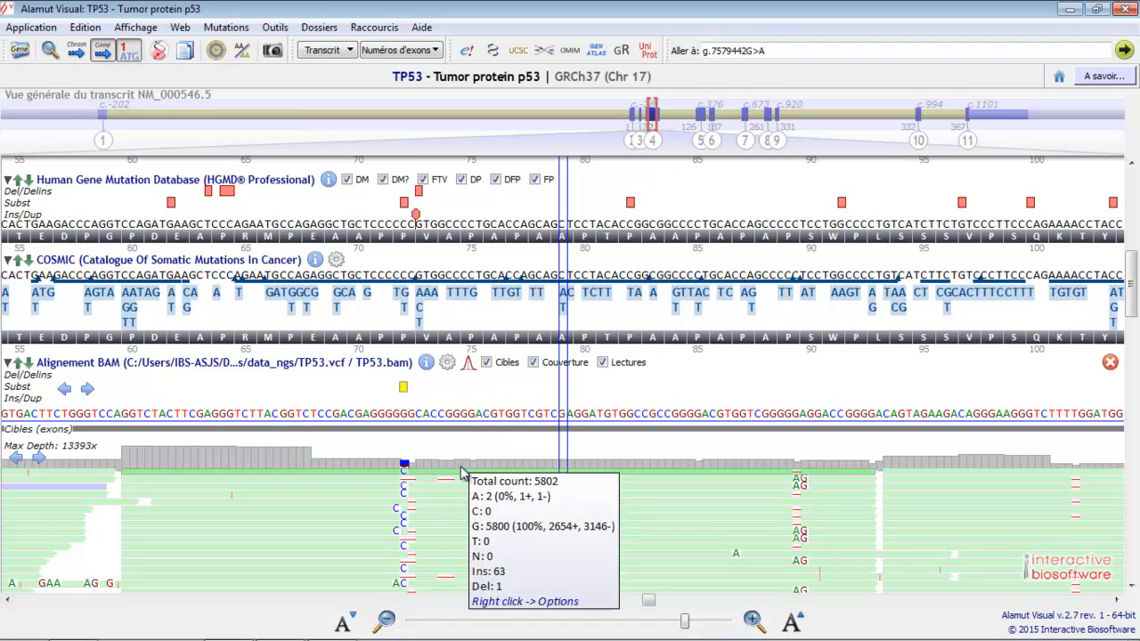
View and close the VCF properties of the substitution near residue 72, and jump to the next VCF variant and back
right_click(404, 392)
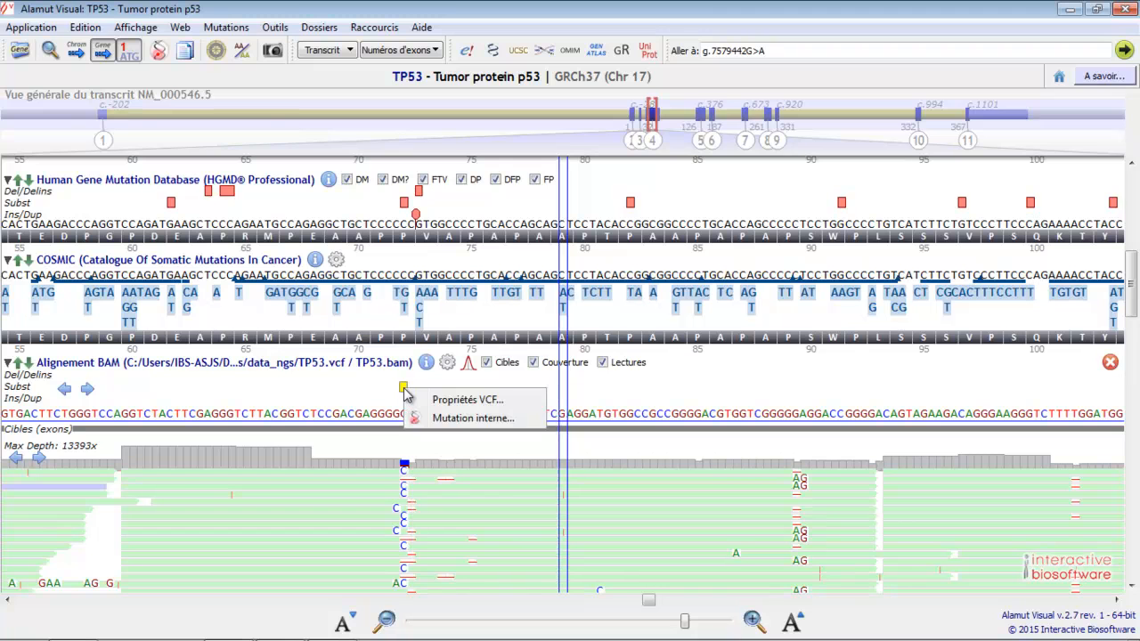
left_click(453, 402)
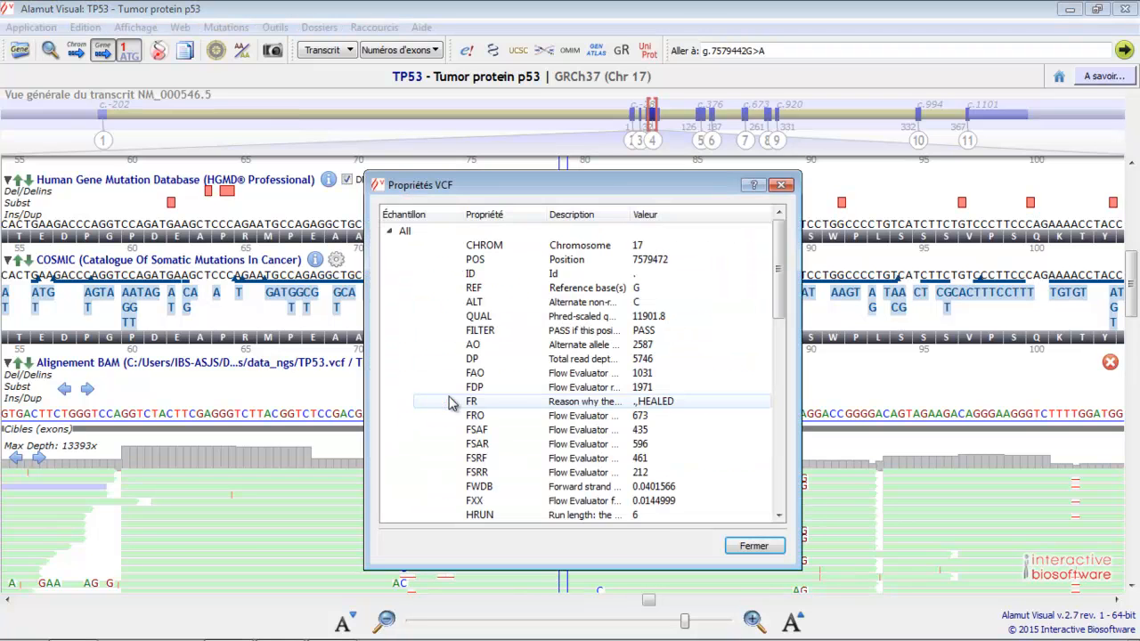
left_click(753, 547)
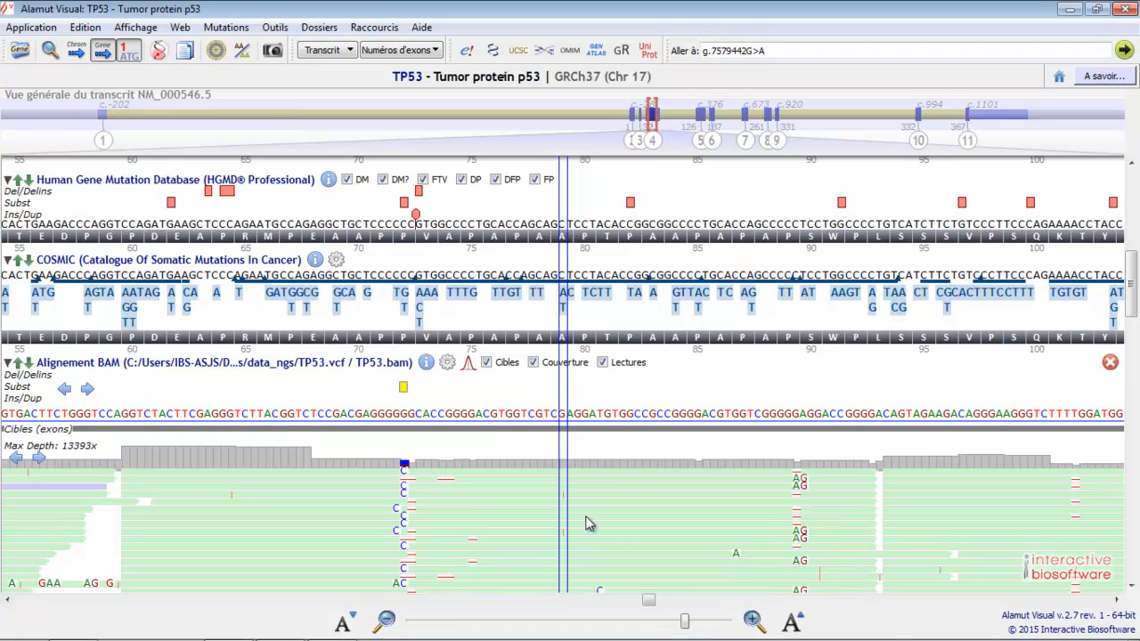
left_click(88, 390)
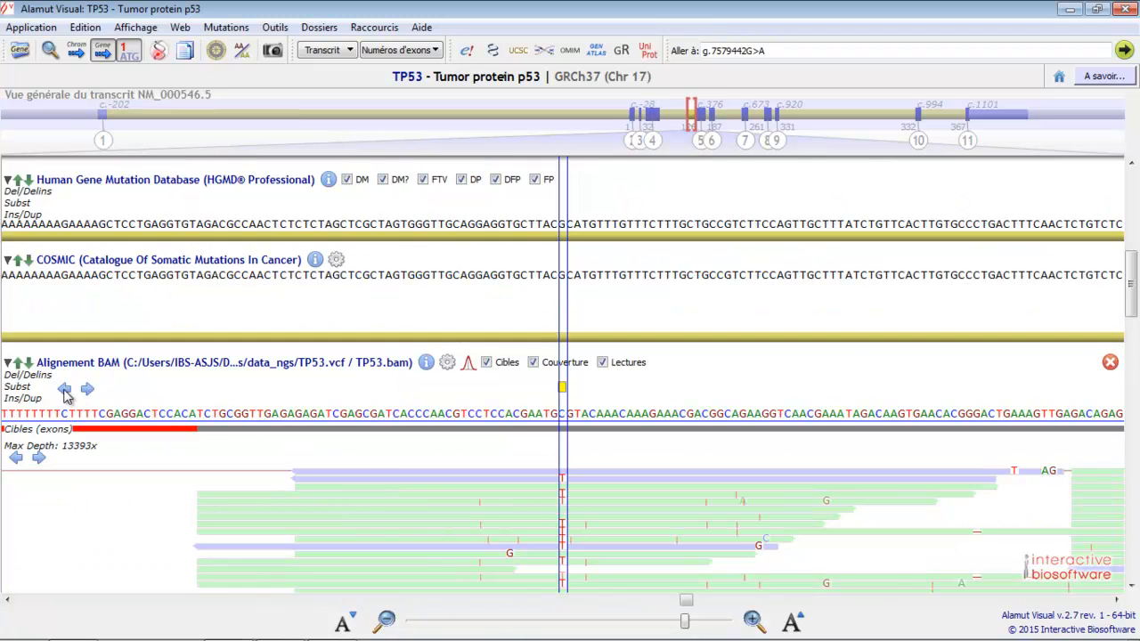
left_click(64, 390)
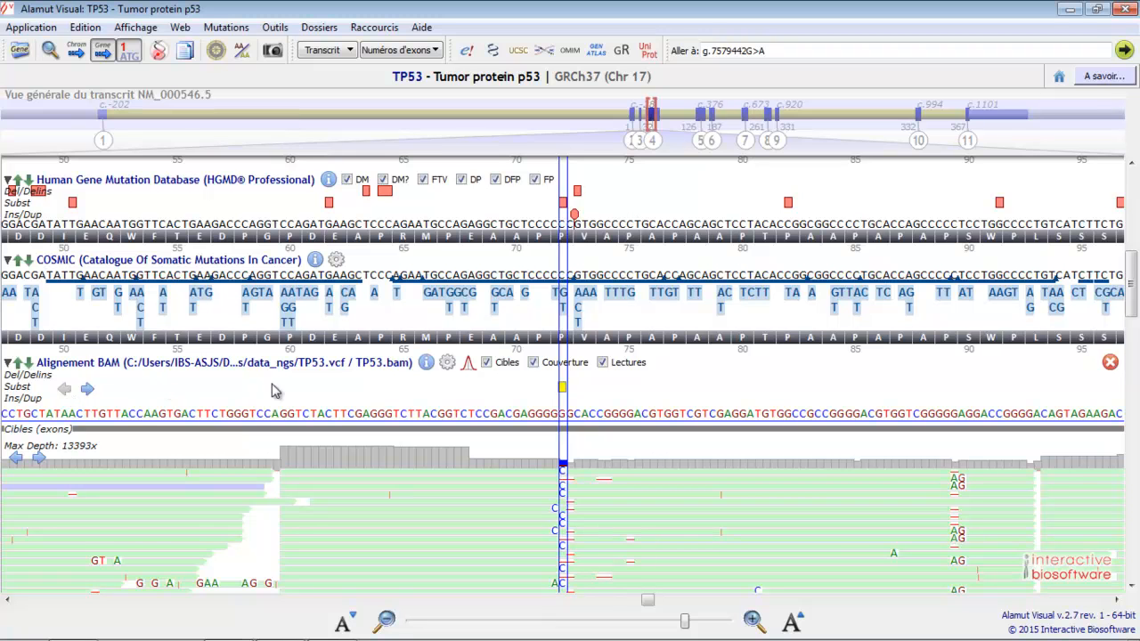
View and close the coverage depth statistics of TP53.bam, and collapse the BAM alignment track
left_click(472, 369)
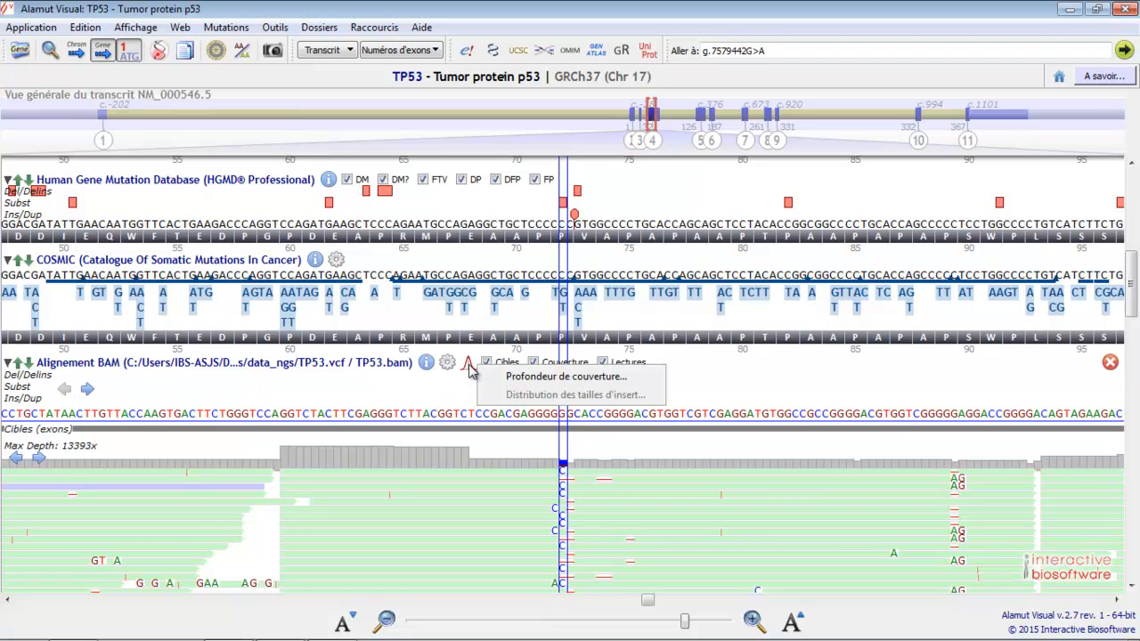
left_click(529, 379)
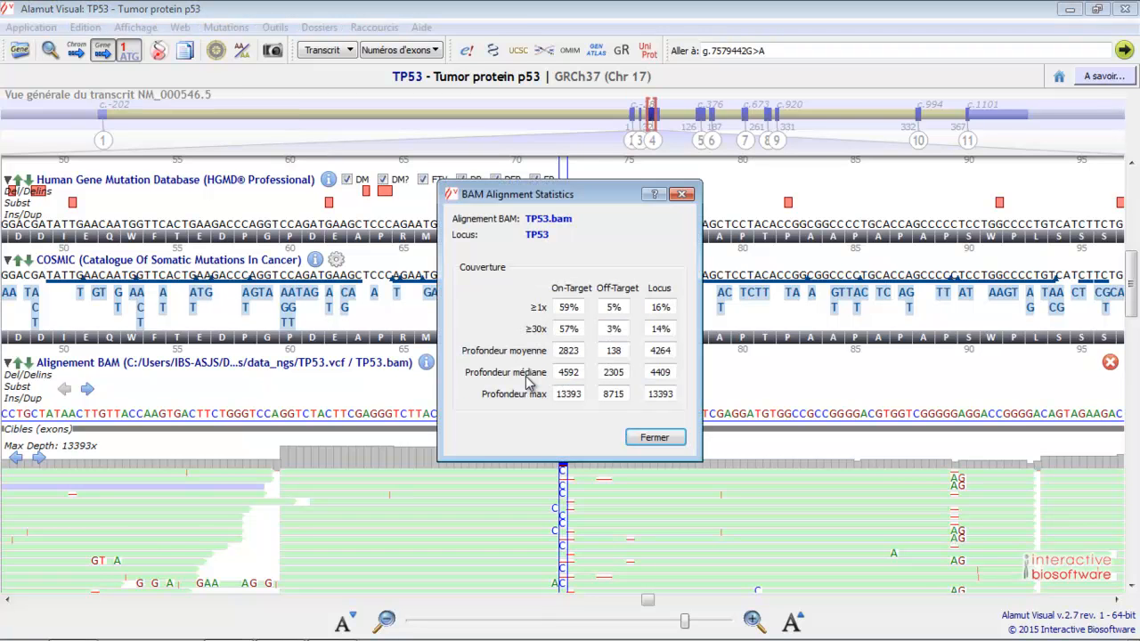
left_click(656, 440)
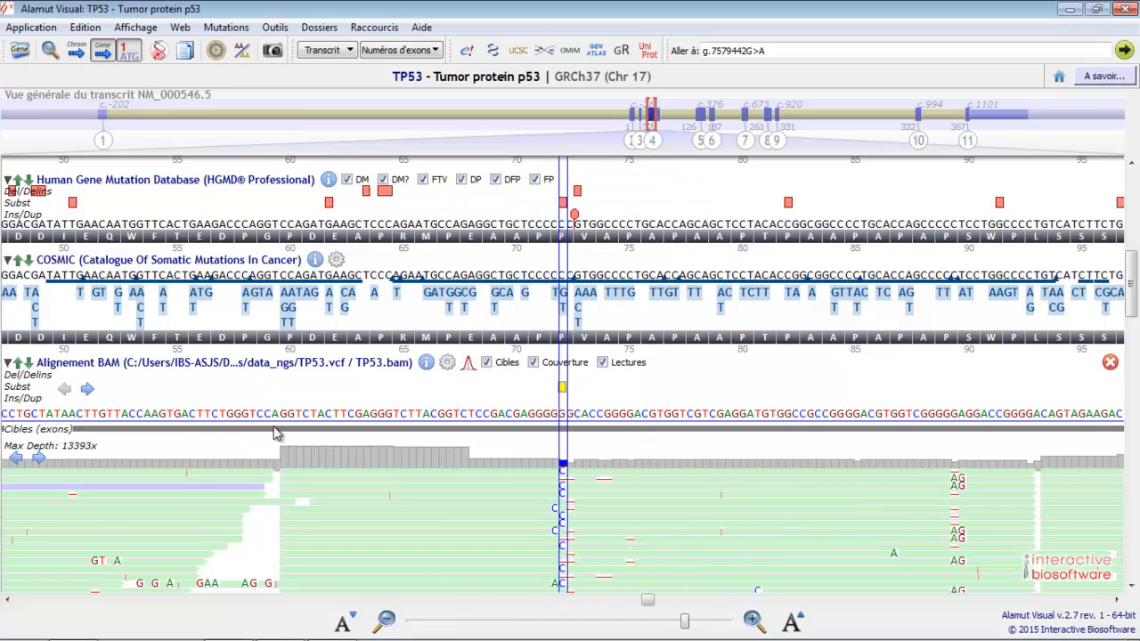
left_click(9, 364)
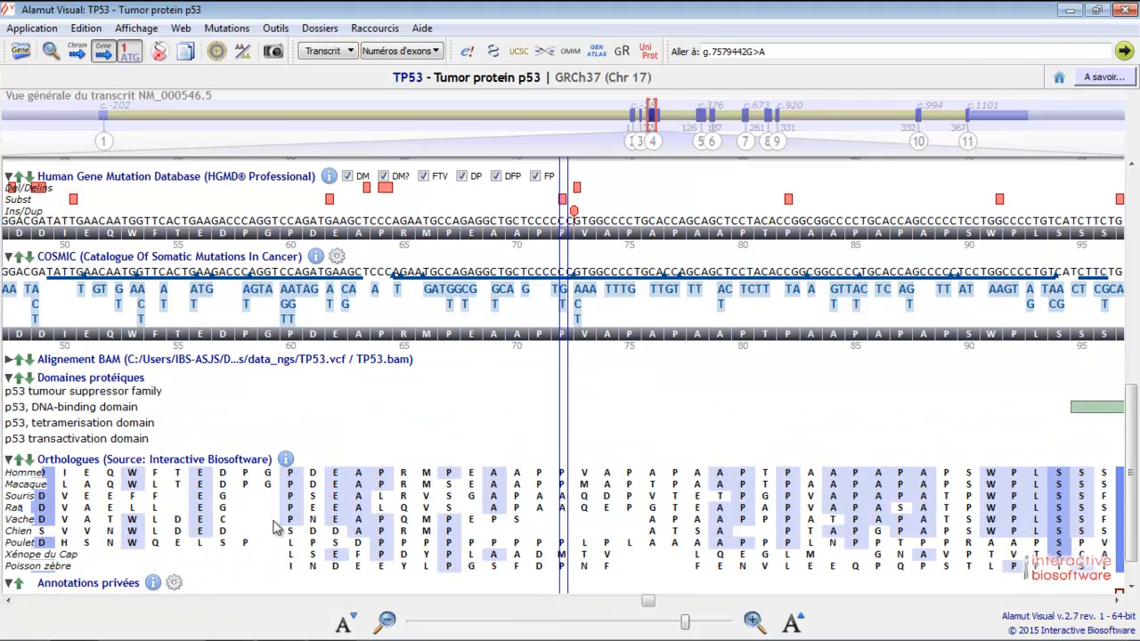
Select the sequence c.181 to c.198 in the private annotations track and add a dataset named Demo
scroll(276, 527, "down", 1)
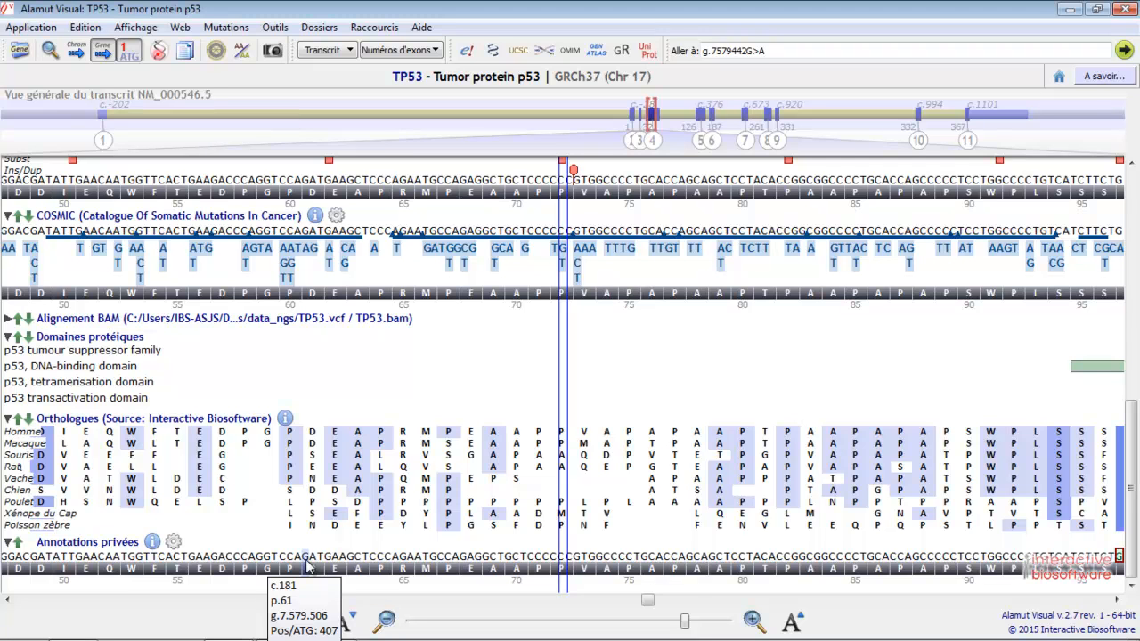
left_click(305, 558)
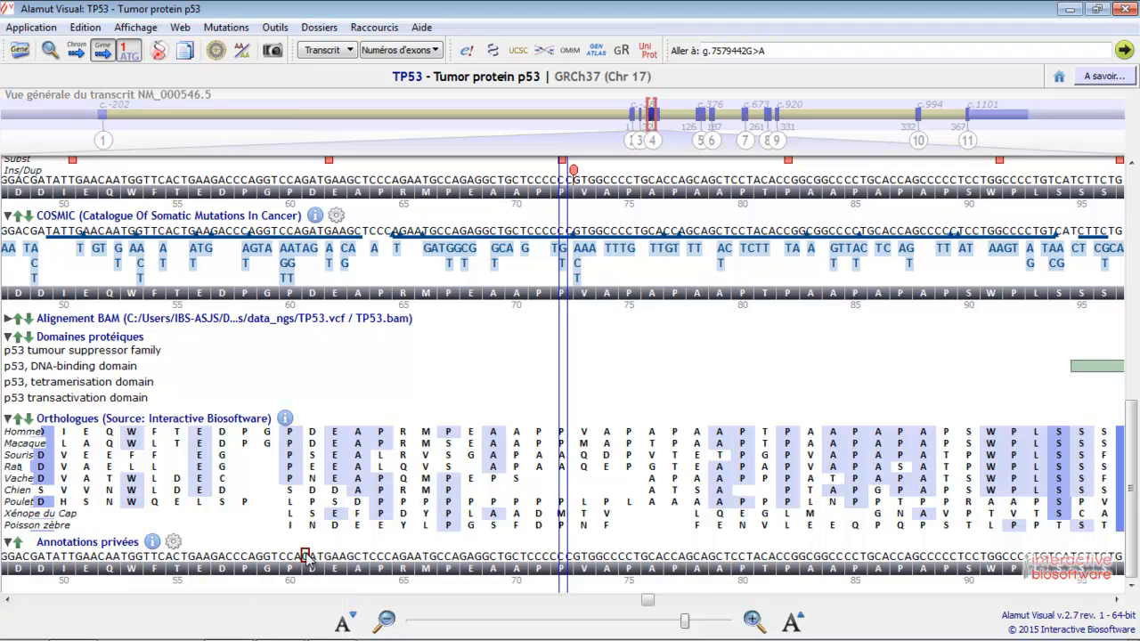
left_click_drag(306, 557, 436, 559)
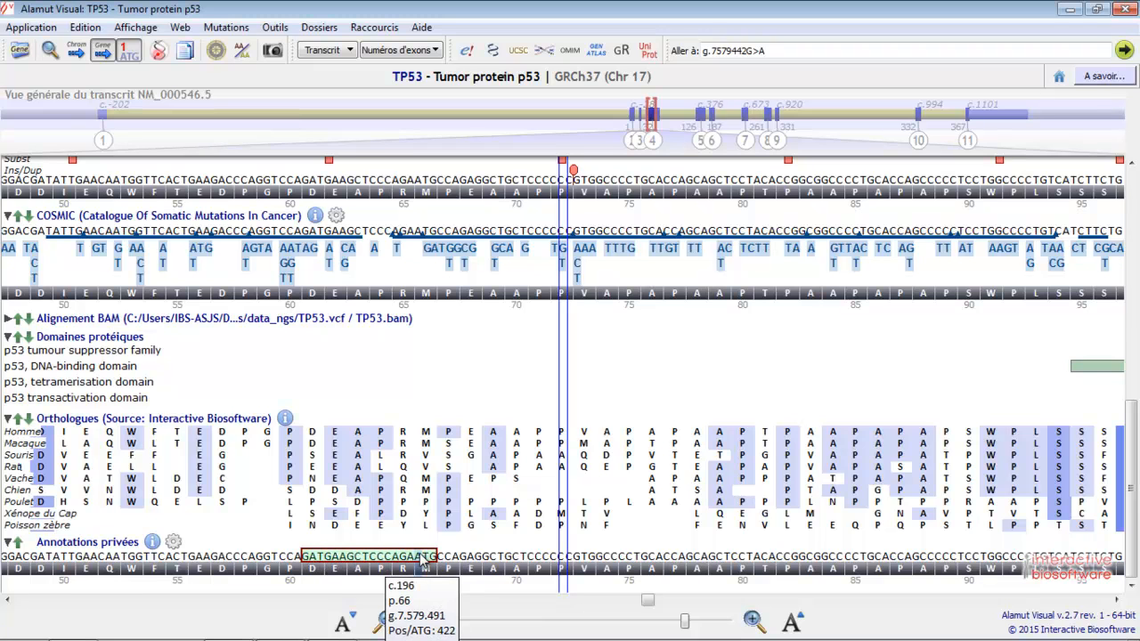
right_click(422, 559)
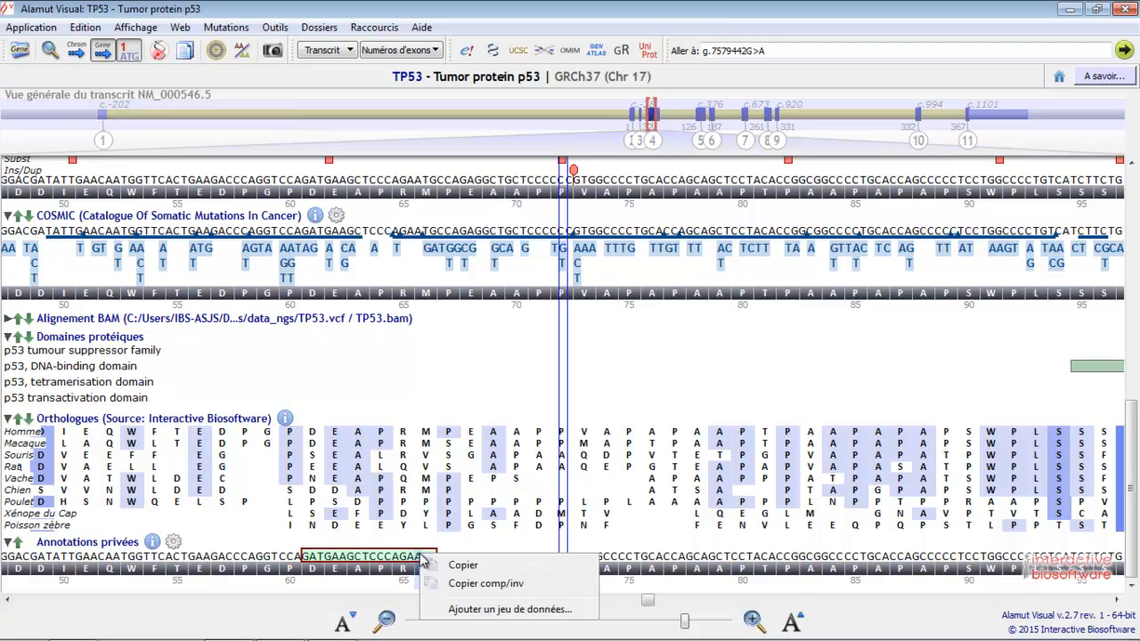
left_click(479, 611)
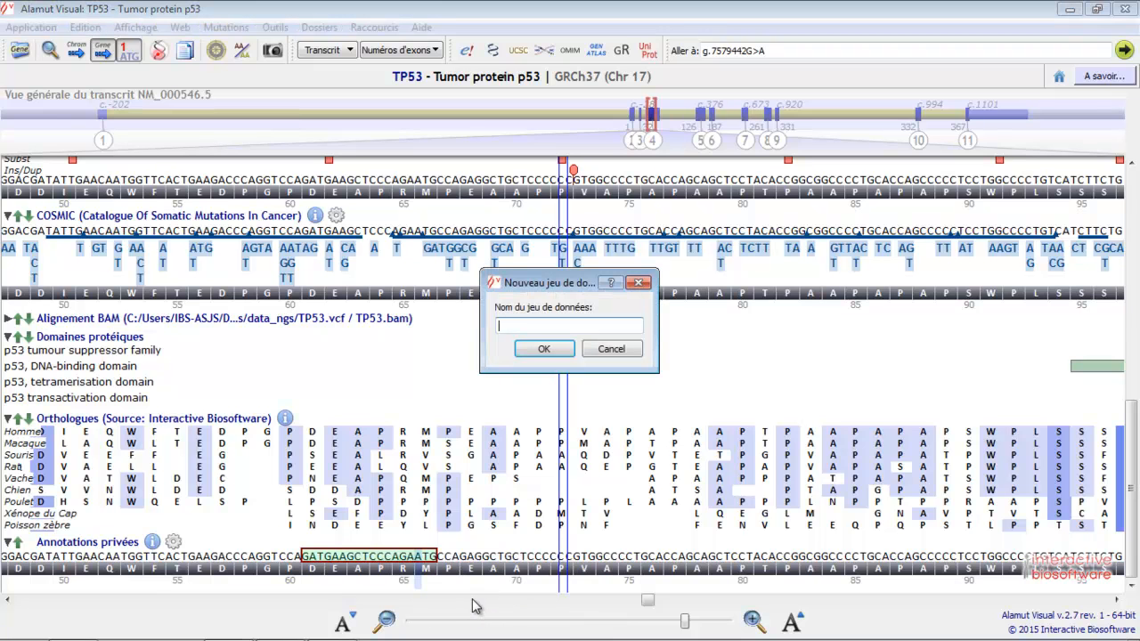
type("Demo")
left_click(545, 350)
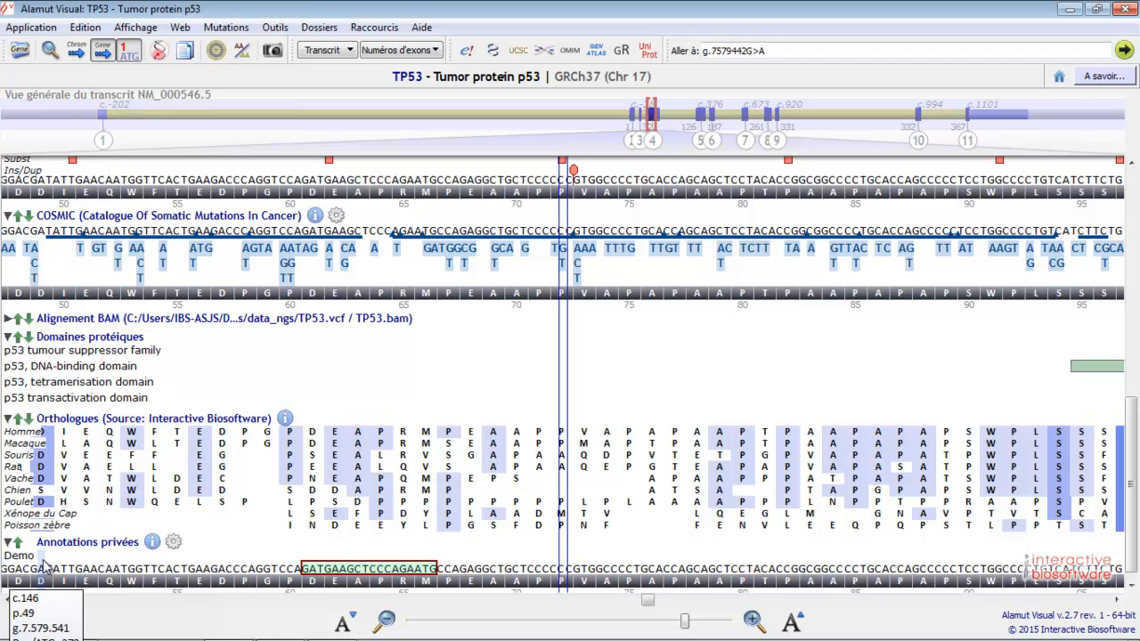
Save an annotation on the selected sequence in the Demo dataset with arrow Gauche and colour #ff557f, and reopen and close its properties
right_click(335, 572)
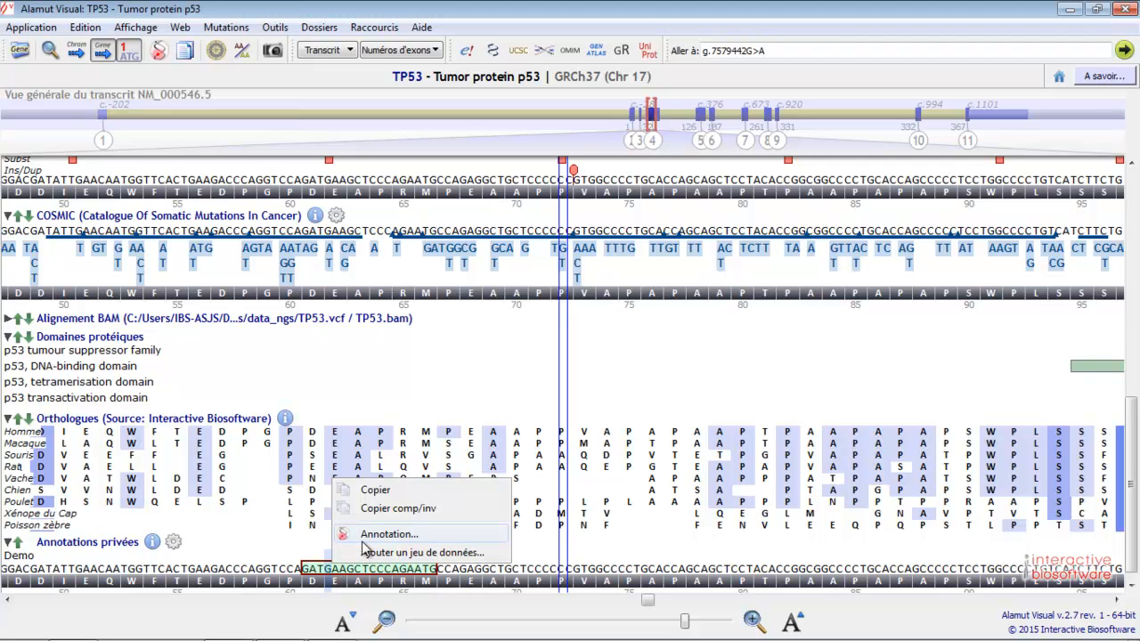
left_click(364, 536)
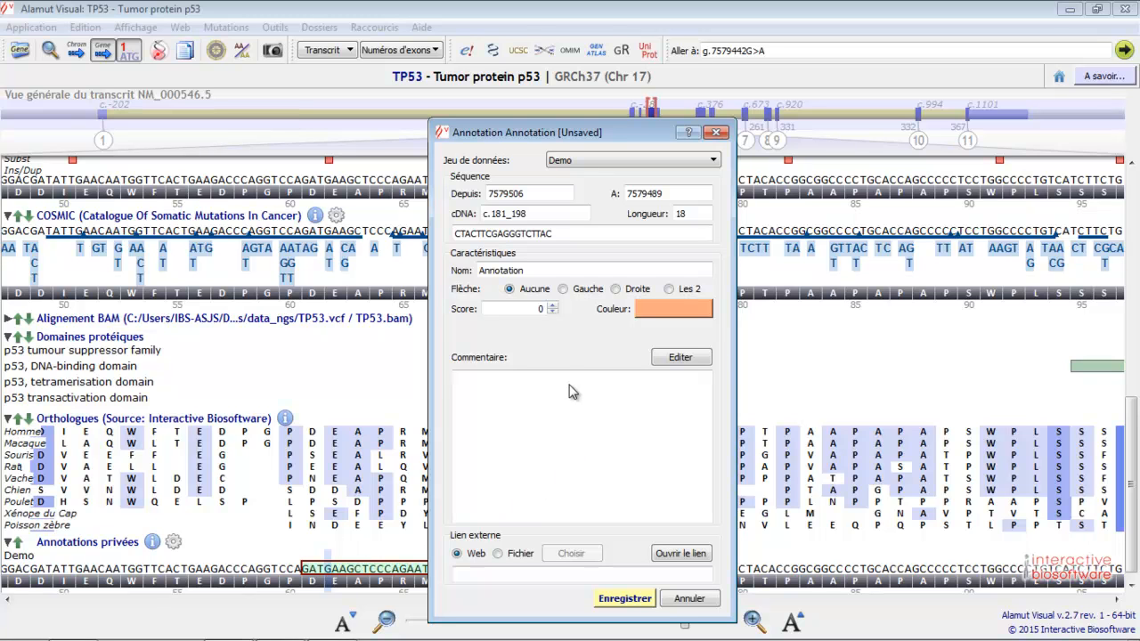
left_click(565, 290)
left_click(655, 312)
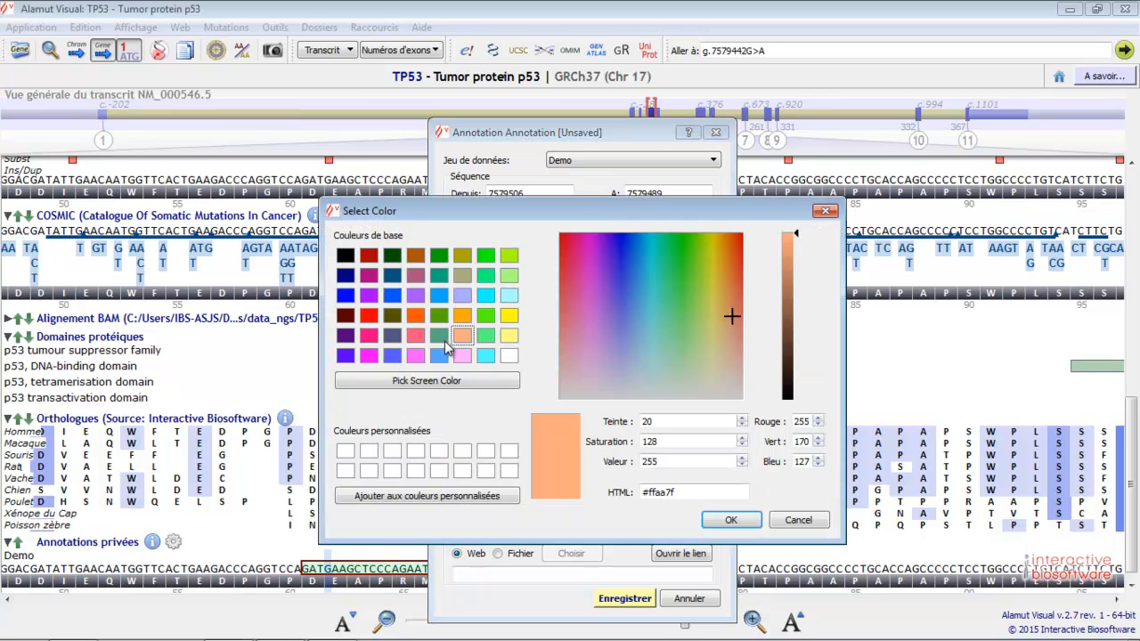
left_click(412, 337)
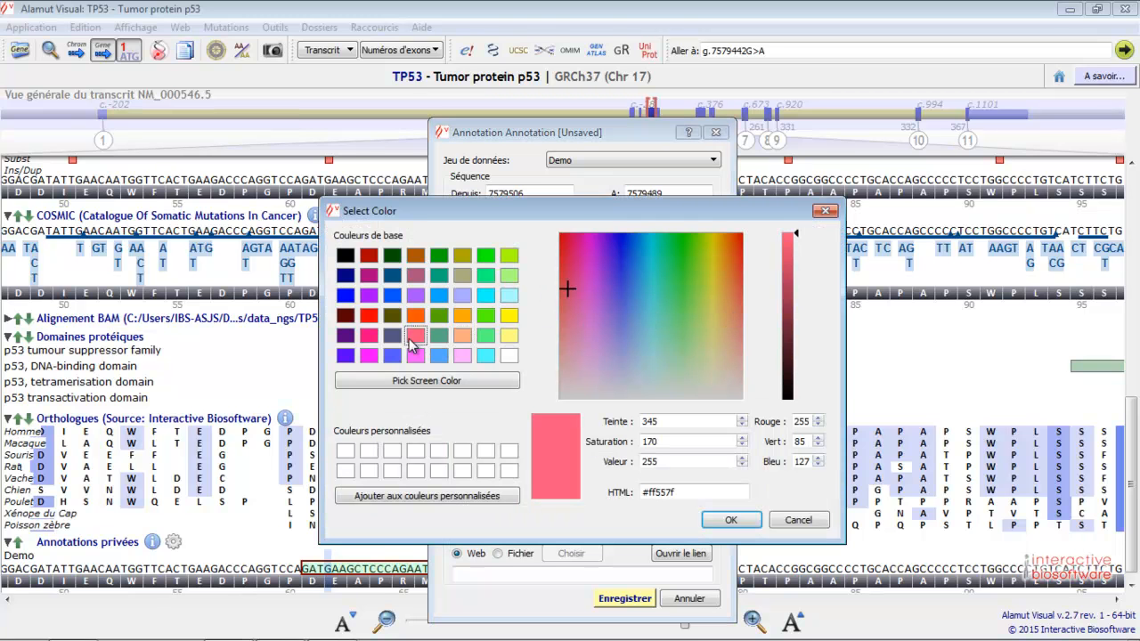
left_click(726, 521)
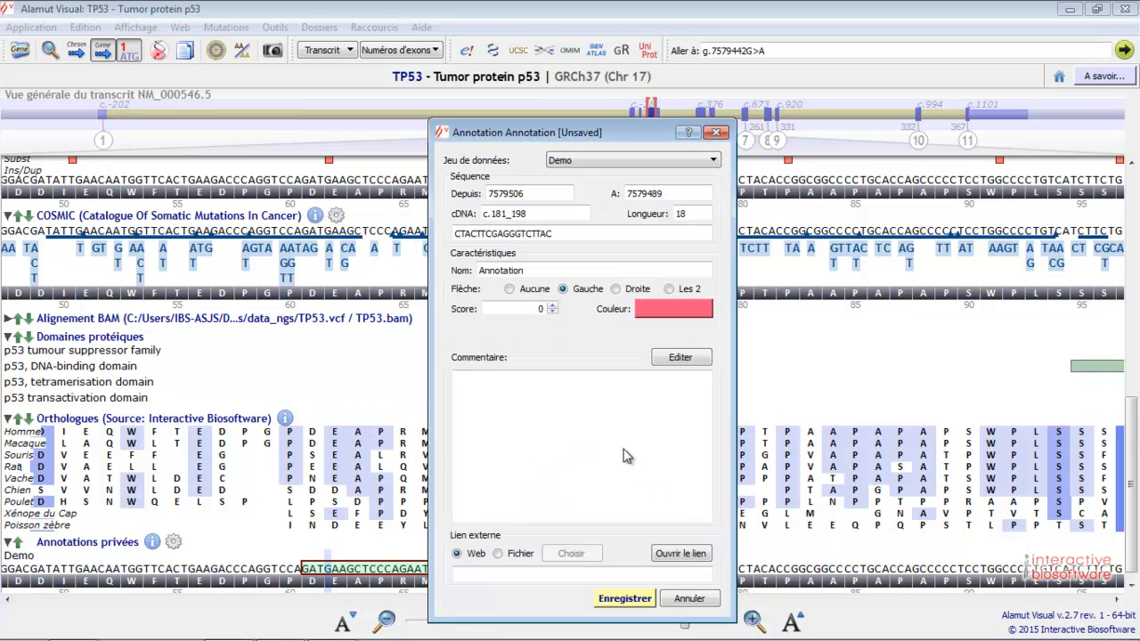
left_click(626, 599)
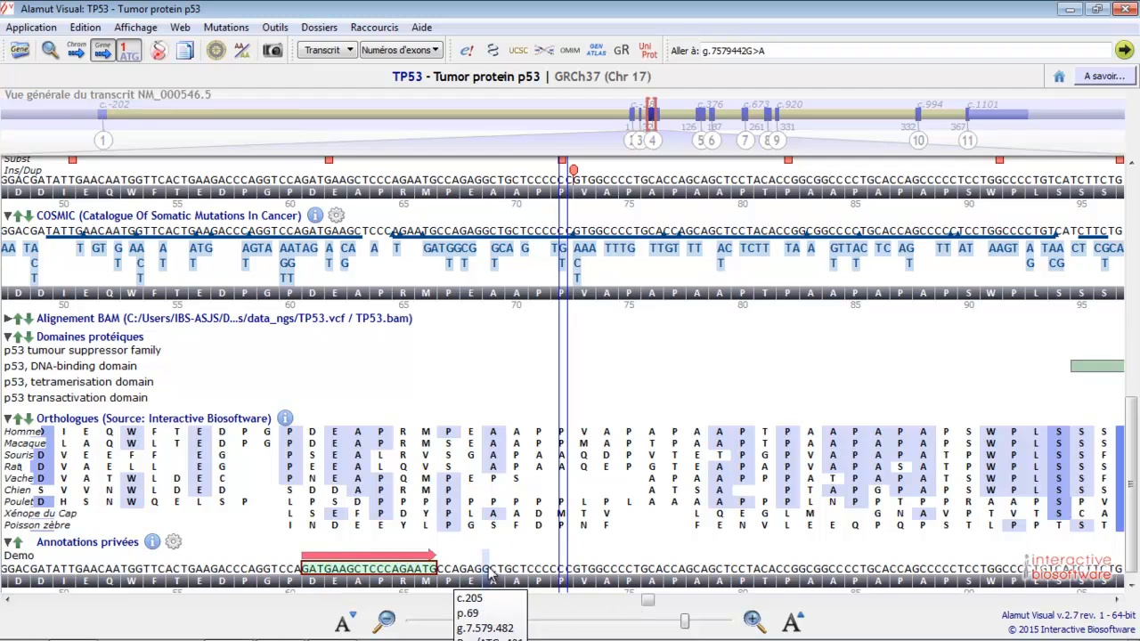
double_click(421, 563)
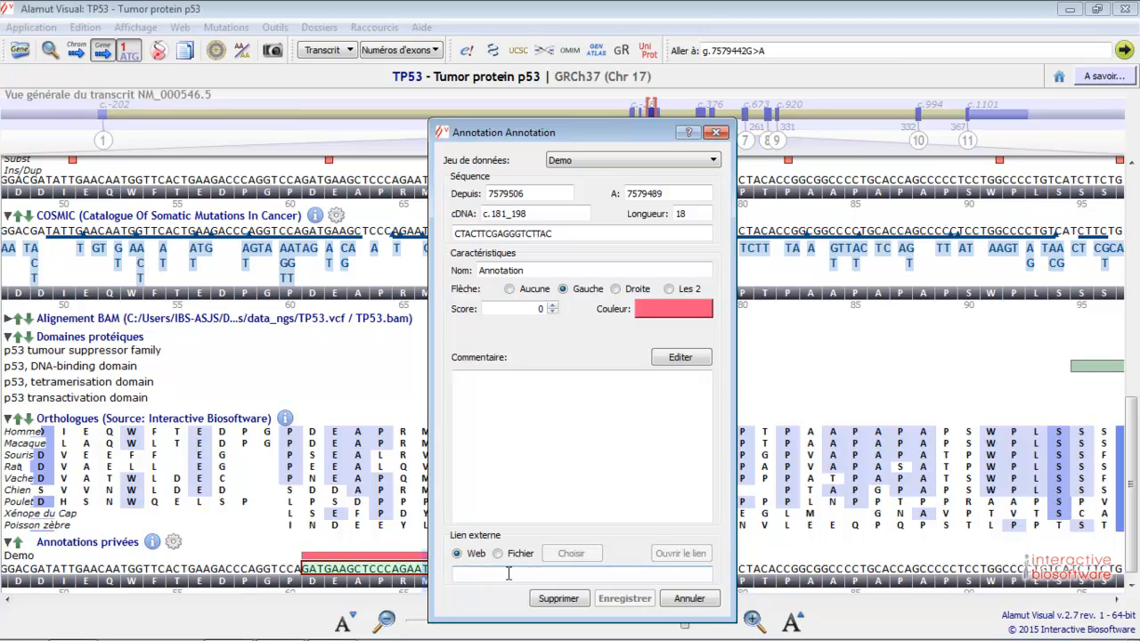
left_click(685, 599)
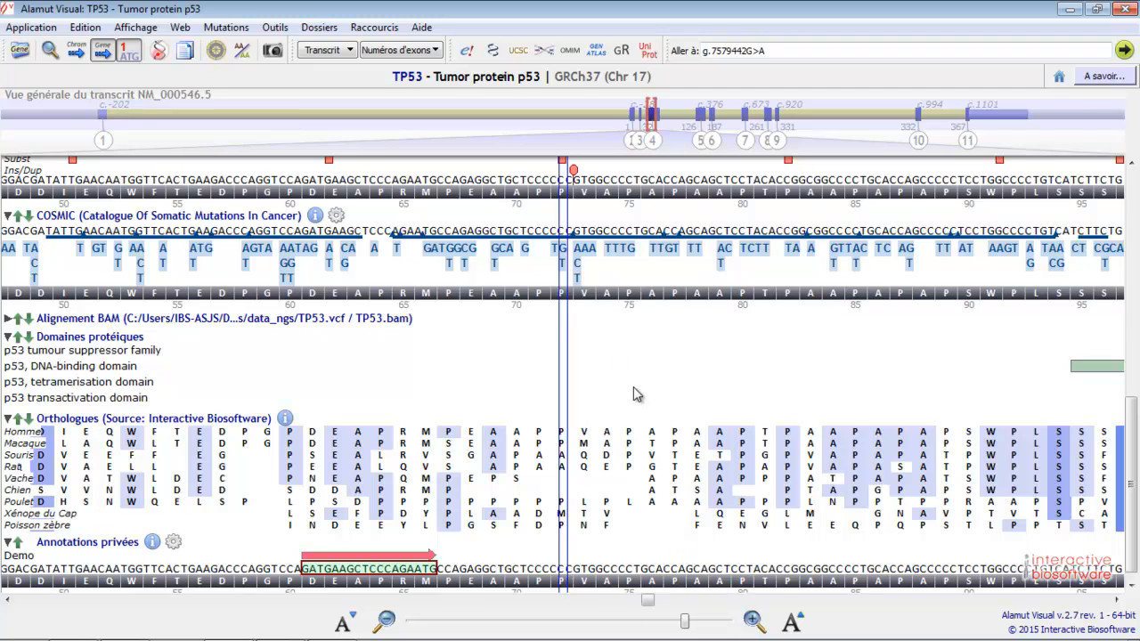
View the software's online documentation (Documentation du logiciel) and close its browser page
left_click(422, 27)
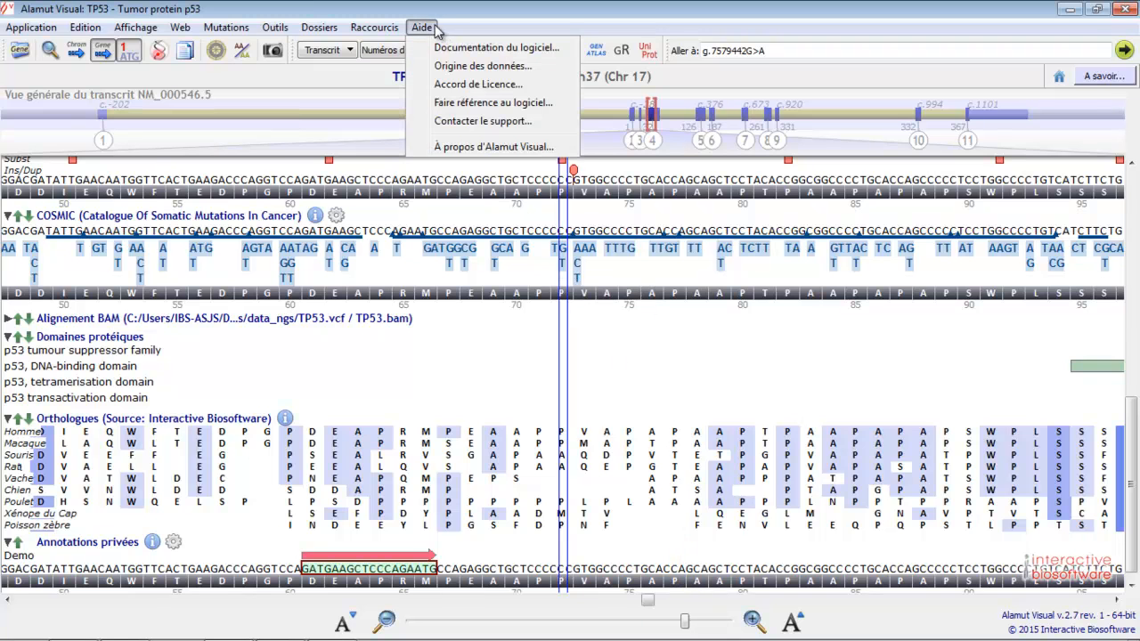
left_click(455, 56)
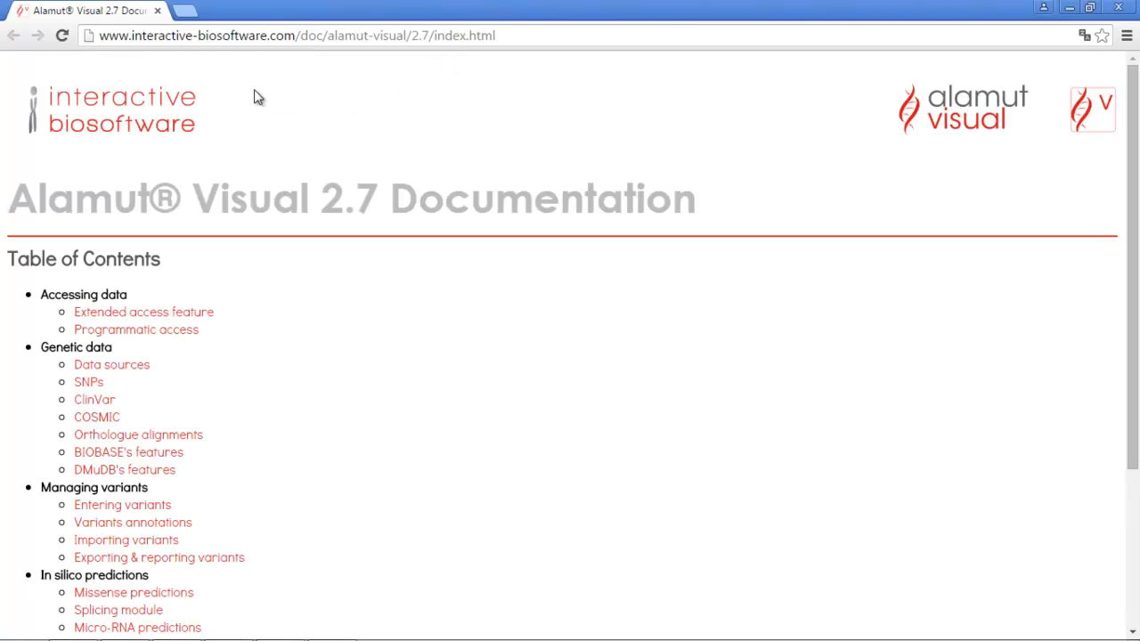
left_click(157, 12)
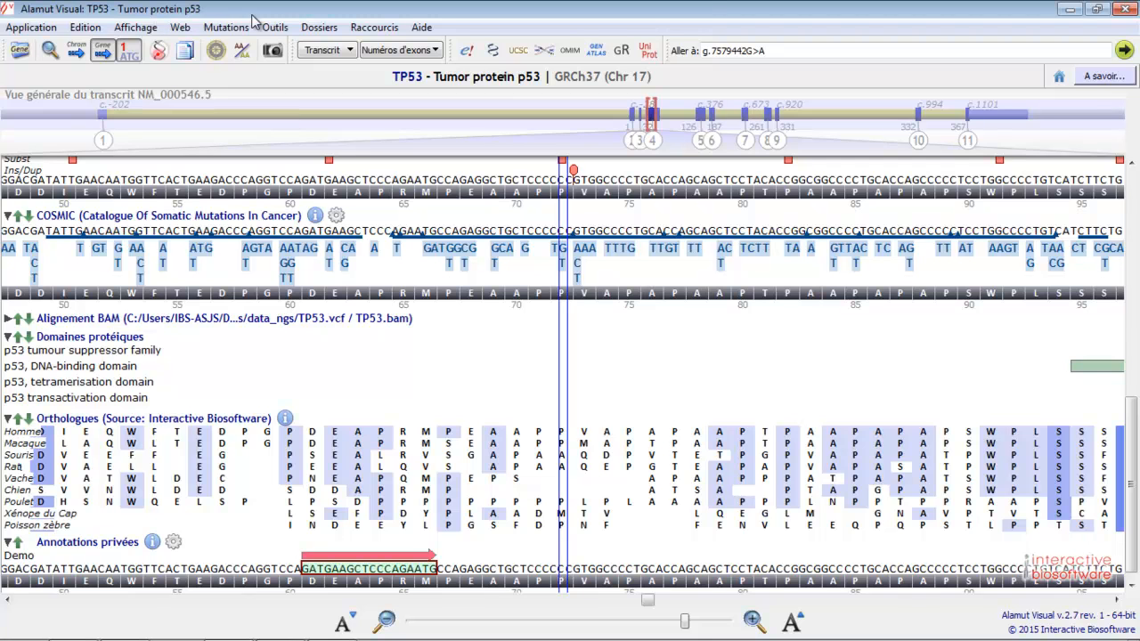
Bring up an e-mail message to the support team (Contacter le support) and minimize it unsent
left_click(422, 29)
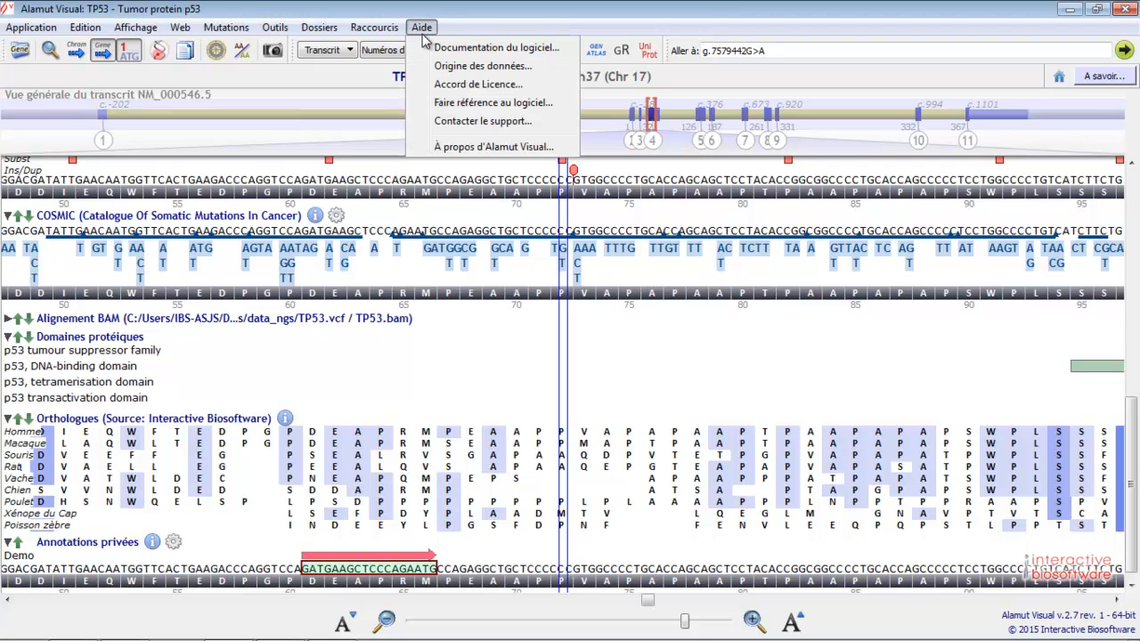
left_click(484, 122)
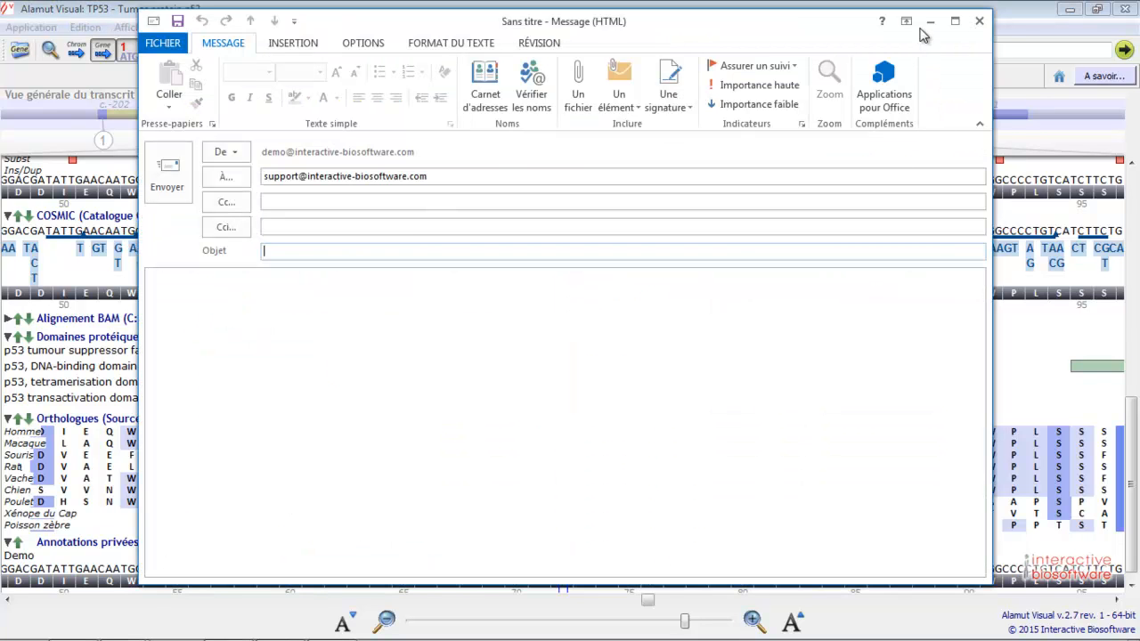
left_click(929, 23)
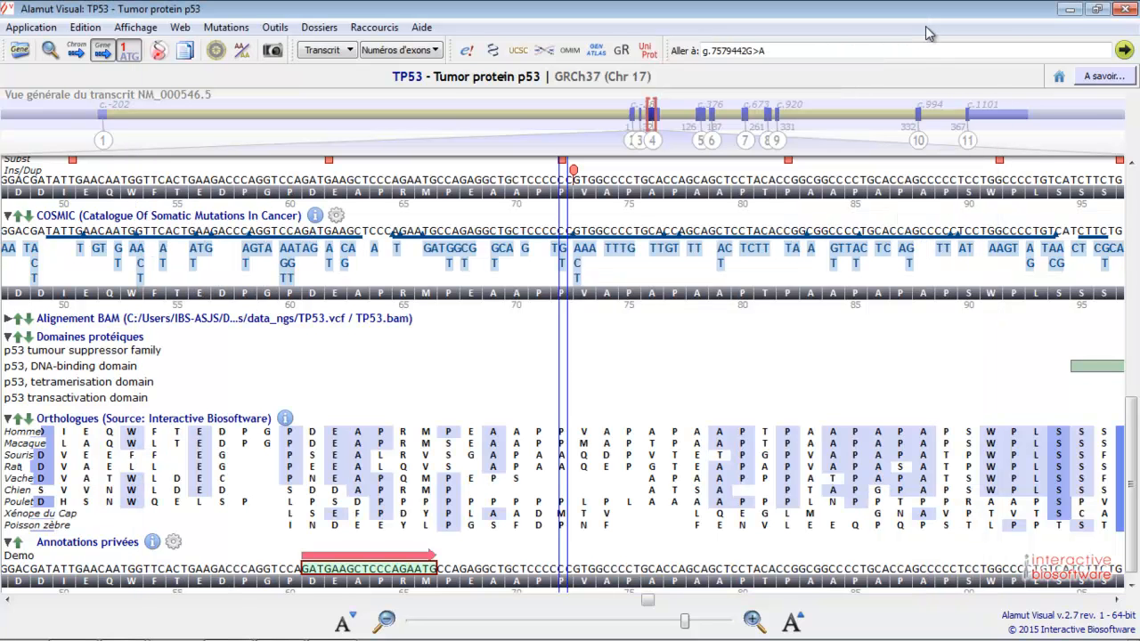